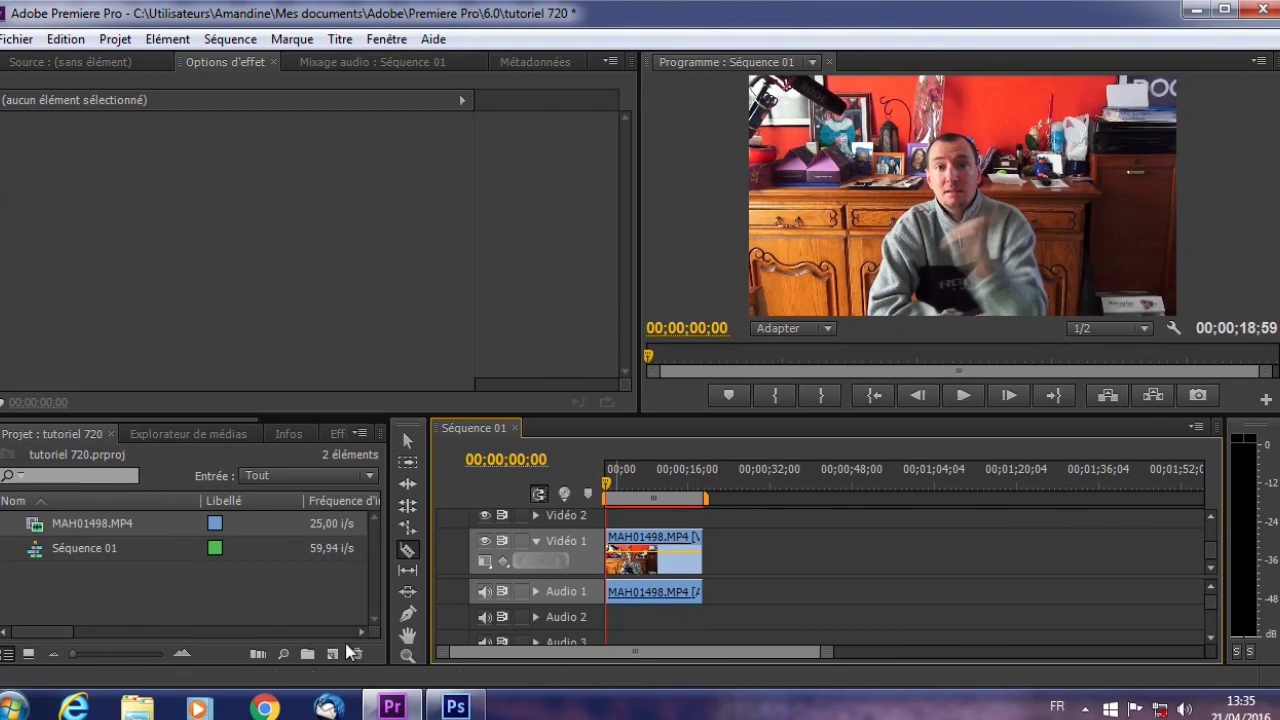
- Cue the sequence to 00;00;14;47 and export that frame as a JPEG still, Séquence 01.Image fixe002
left_click(462, 708)
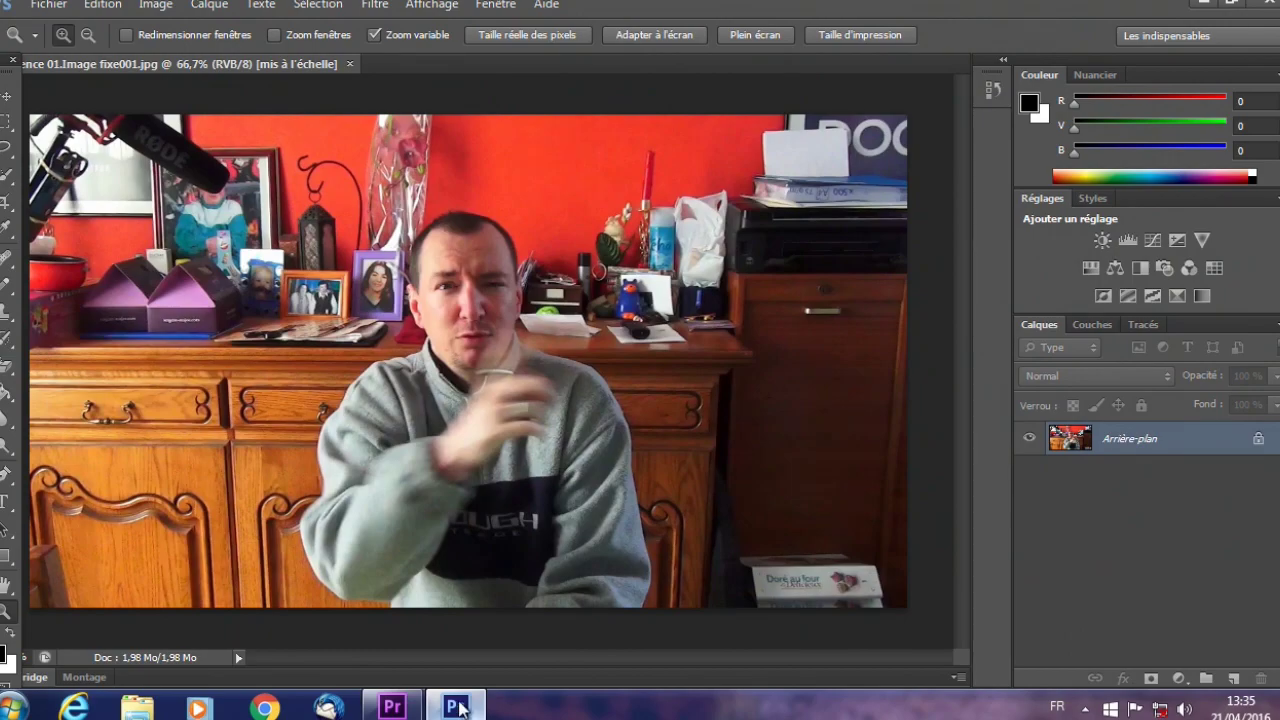
left_click(392, 707)
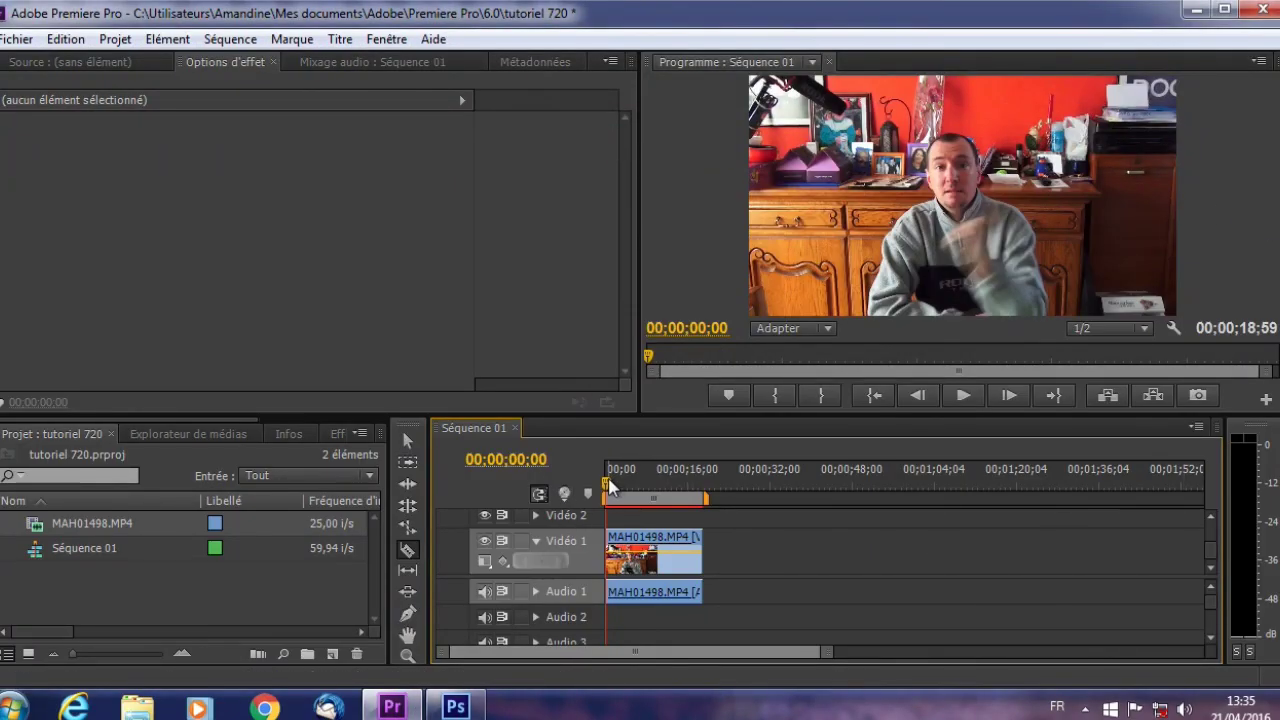
left_click_drag(610, 484, 646, 496)
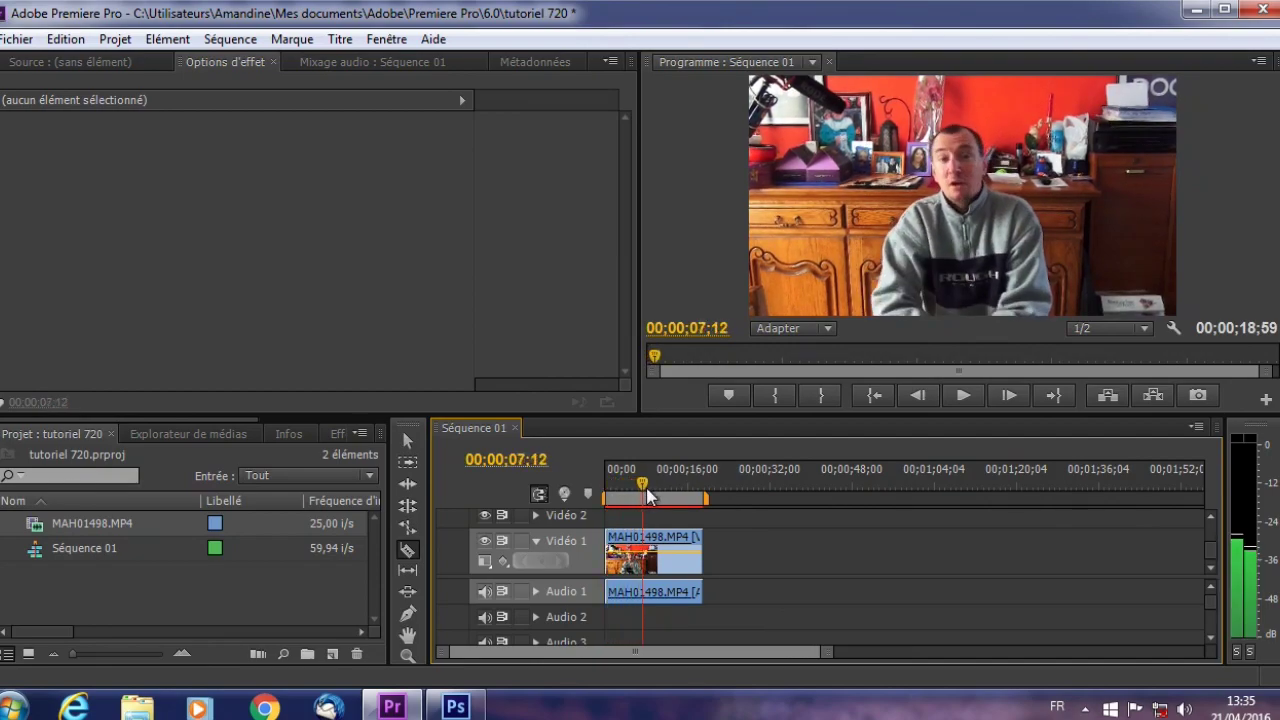
left_click_drag(646, 496, 680, 492)
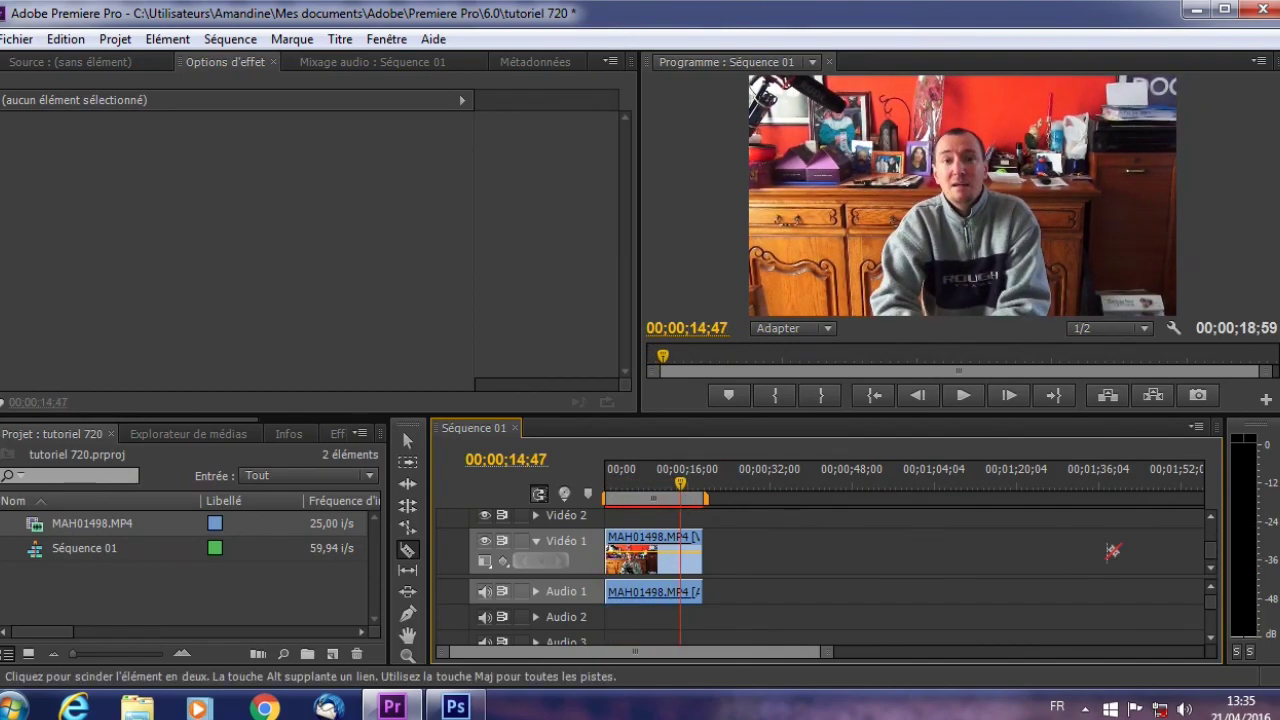
left_click(1198, 397)
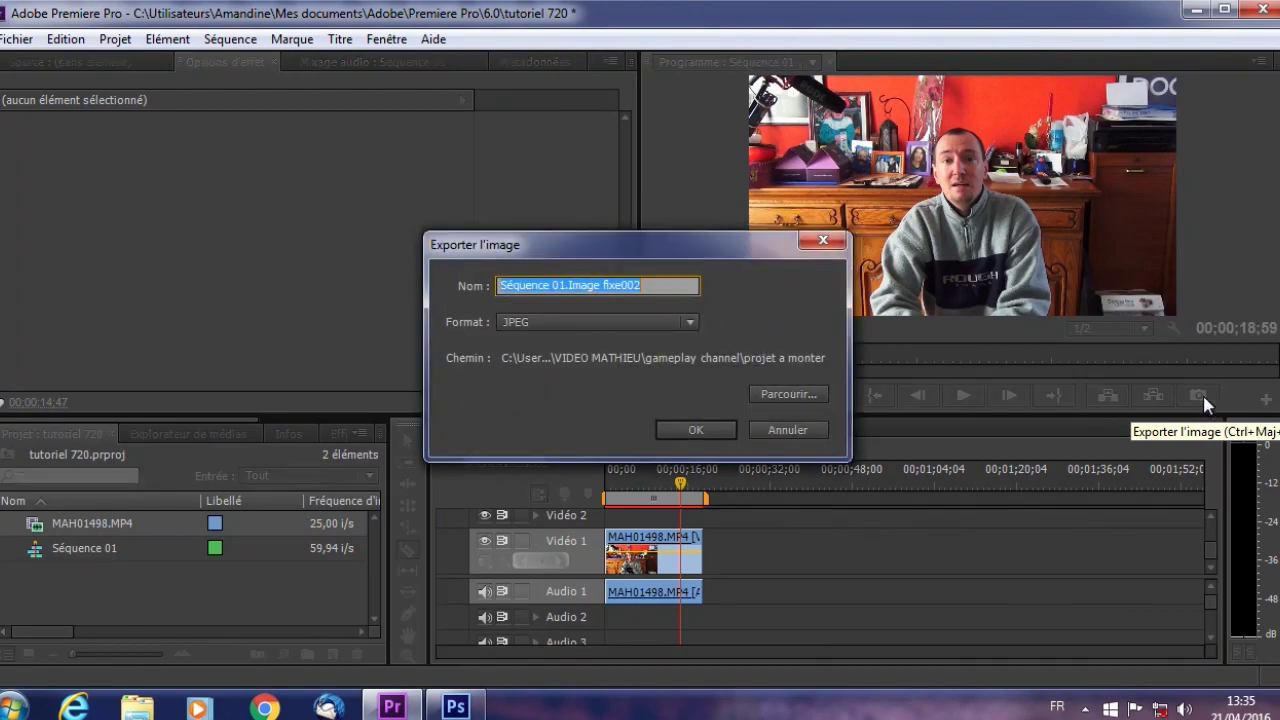
left_click(703, 429)
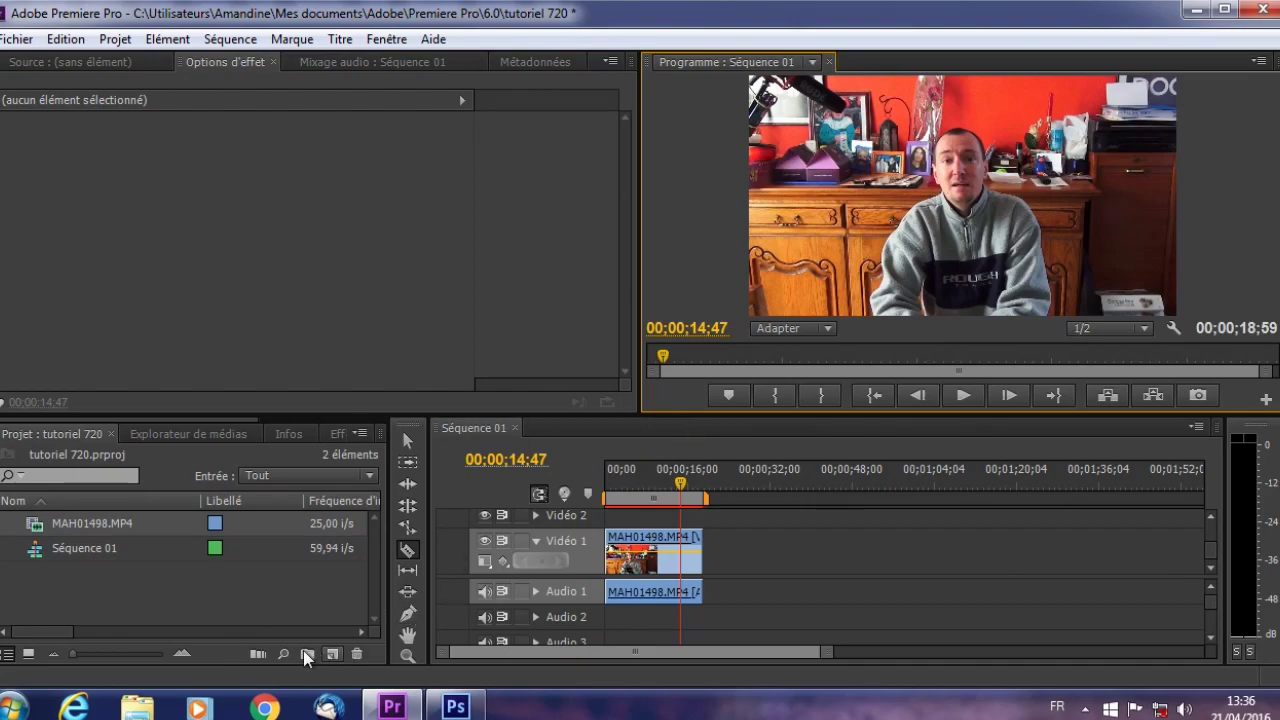
- Open Séquence 01.Image fixe002.jpg via Fichier > Ouvrir in Photoshop, then return to Premiere Pro
left_click(455, 706)
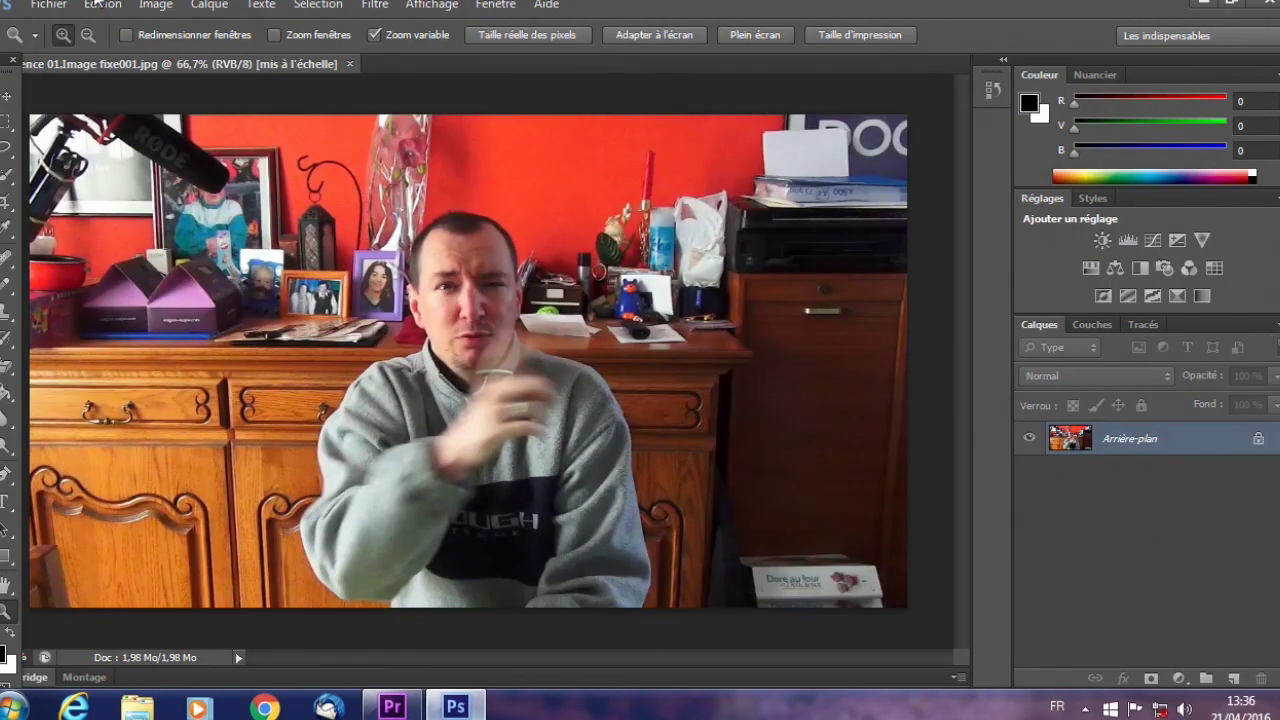
left_click(48, 5)
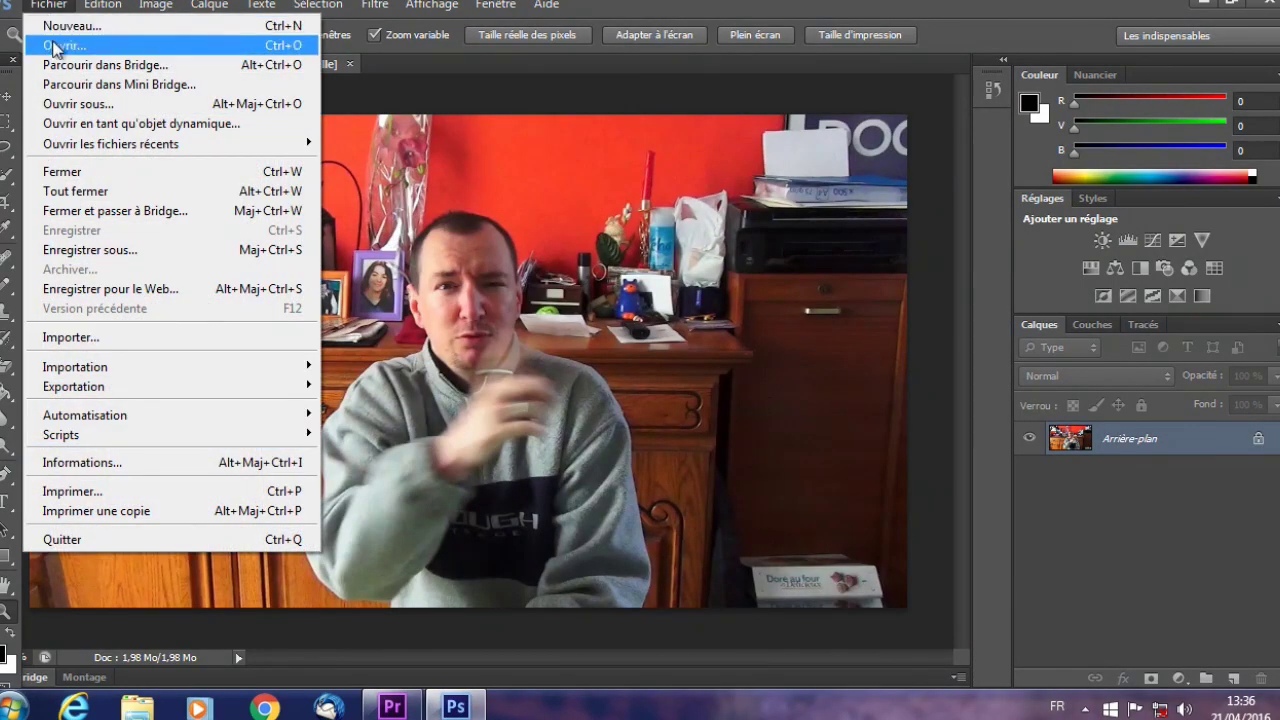
left_click(55, 46)
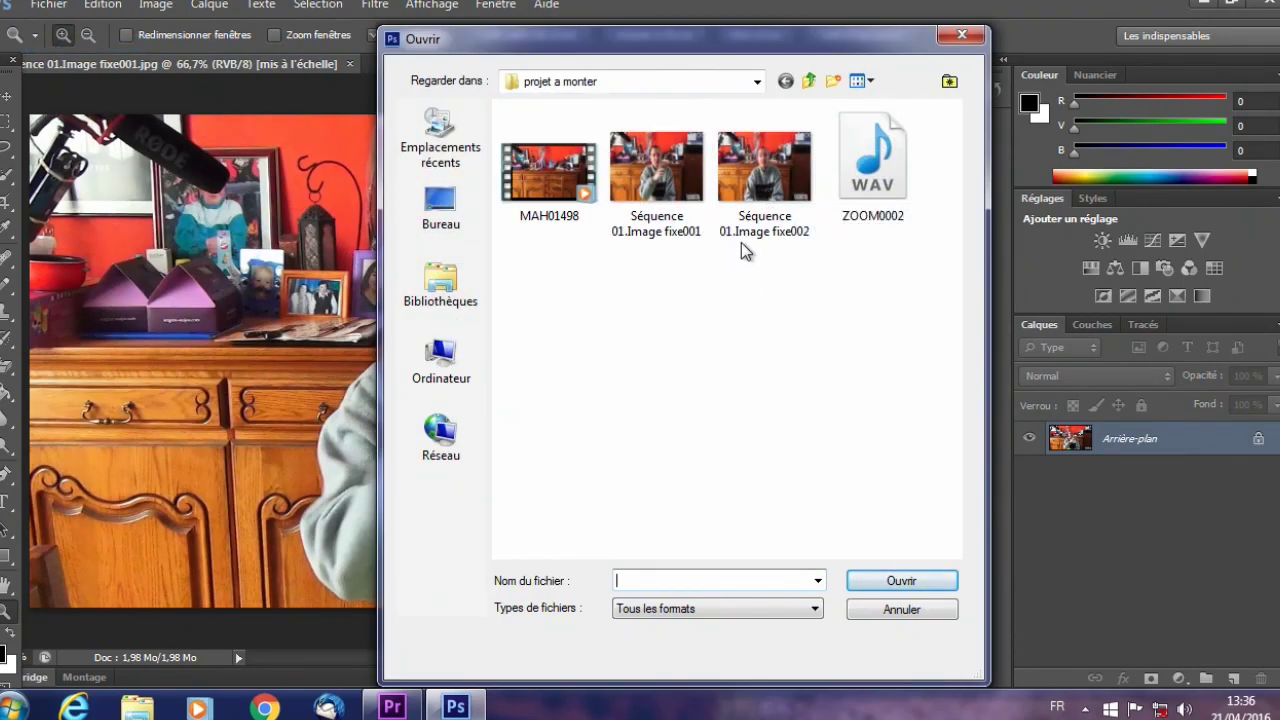
left_click(766, 228)
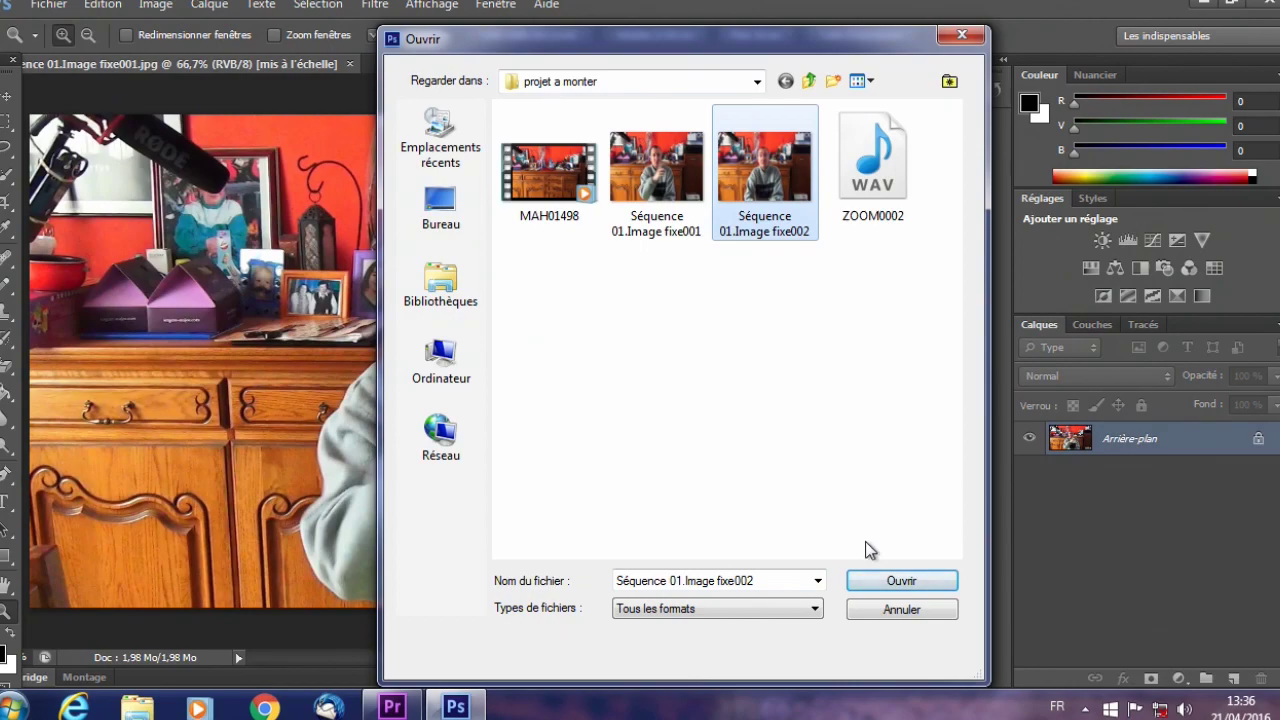
left_click(901, 581)
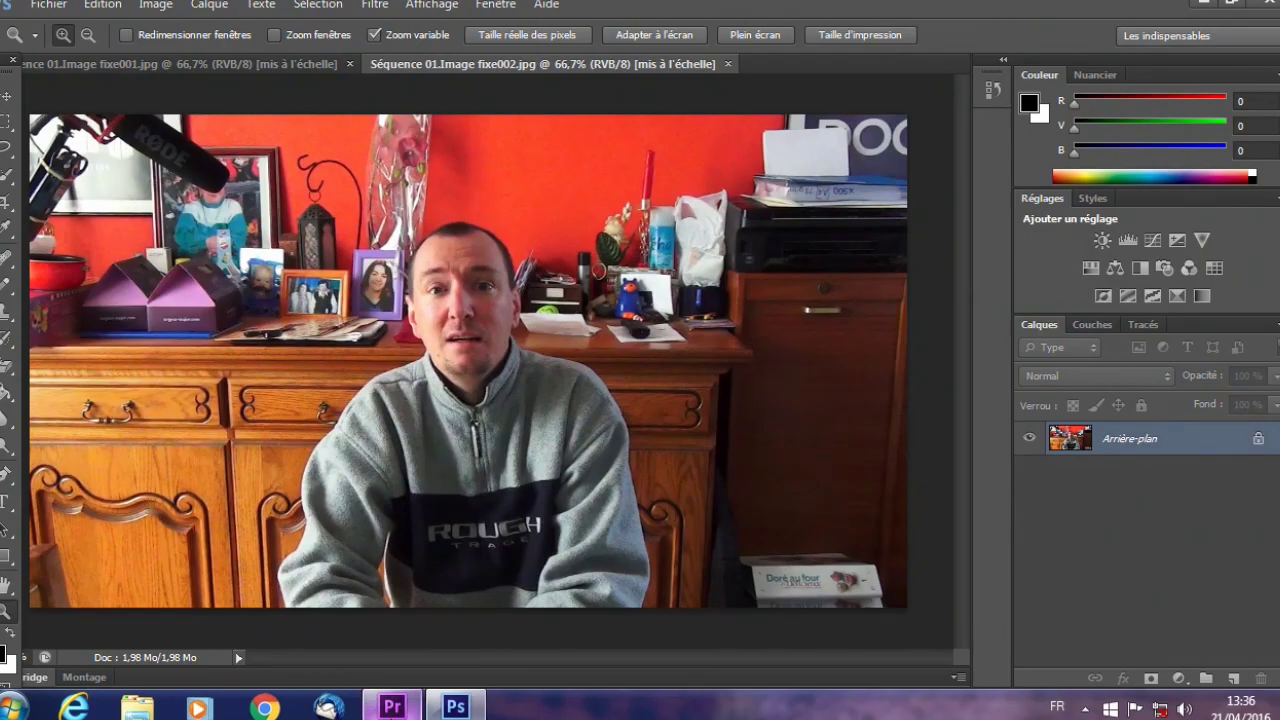
left_click(392, 707)
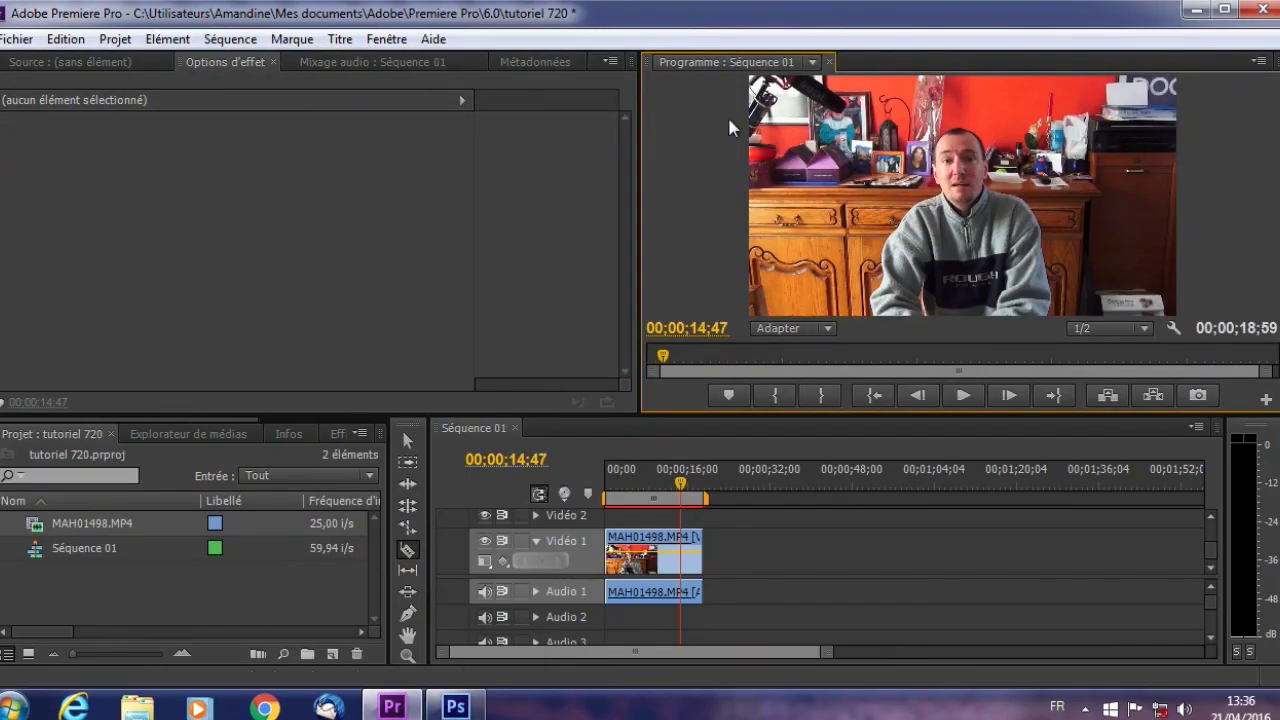
- Scrub the Premiere sequence to 00;00;12;35, then switch back to Photoshop
left_click_drag(657, 478, 671, 487)
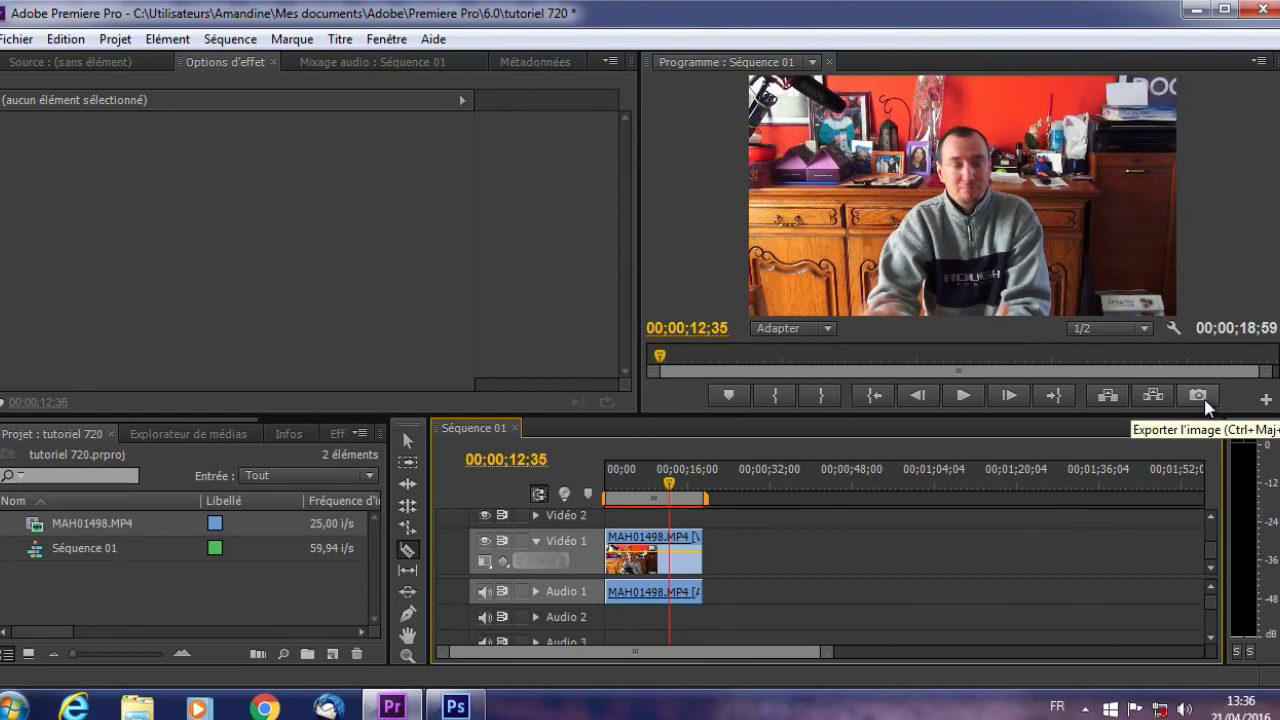
left_click(457, 706)
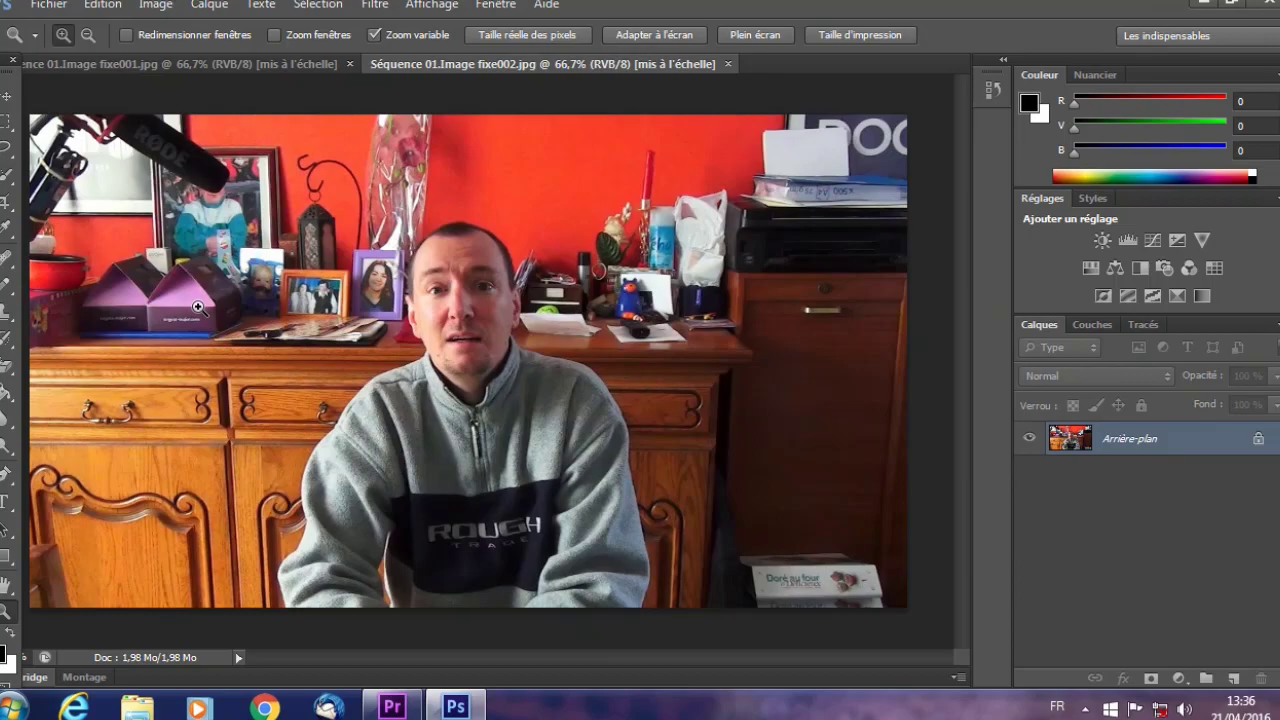
- Zoom to 300% on the wall above the lantern and select the content-aware Spot Healing Brush
left_click_drag(187, 314, 189, 314)
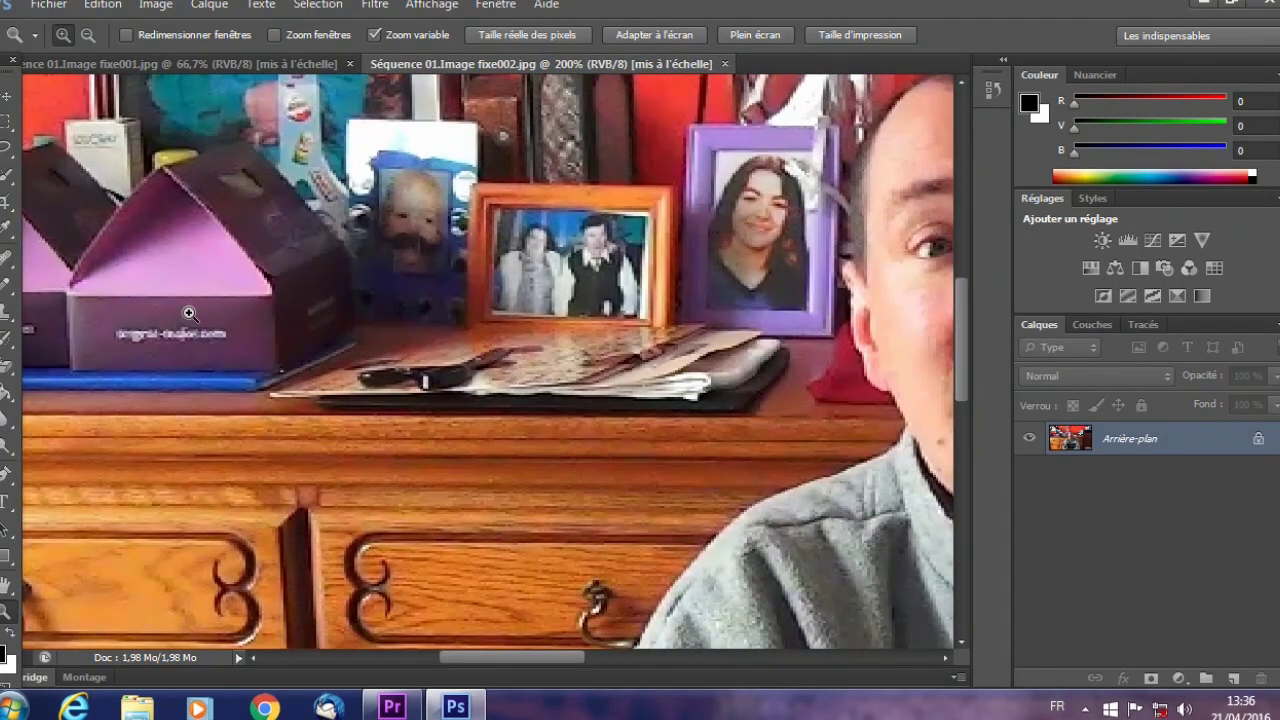
left_click(189, 314)
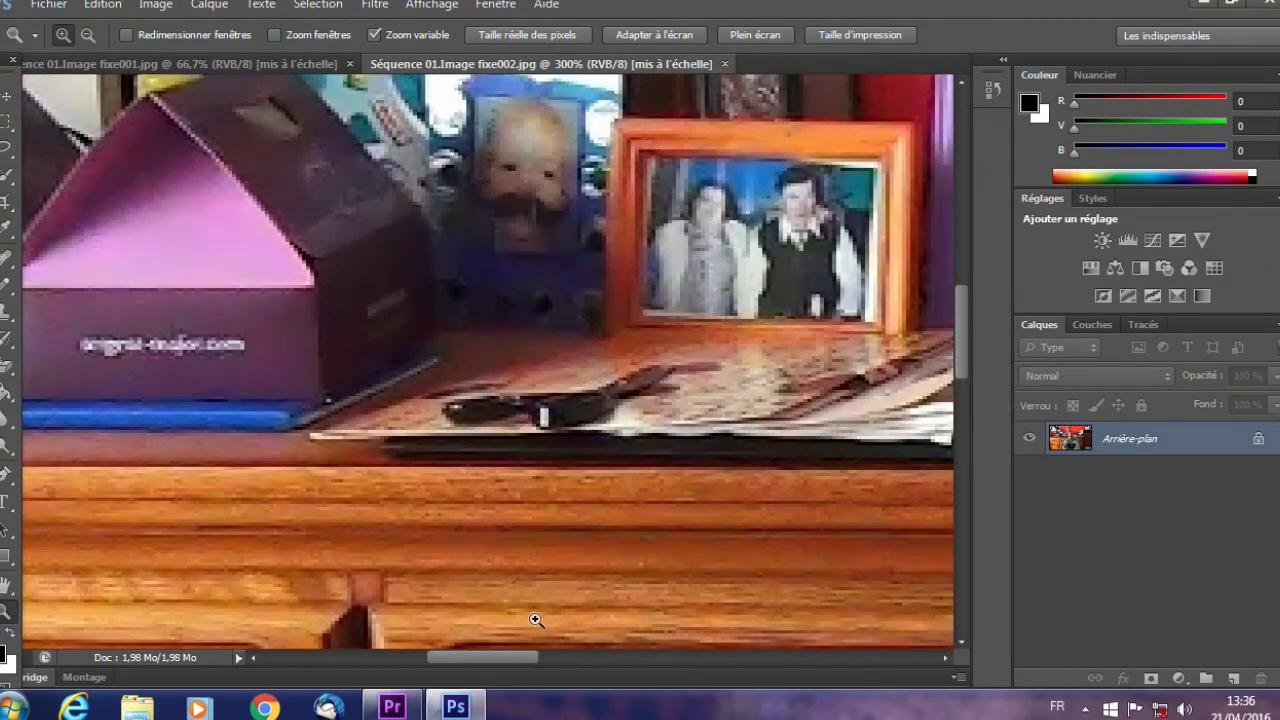
left_click_drag(516, 668, 540, 665)
left_click_drag(964, 309, 962, 210)
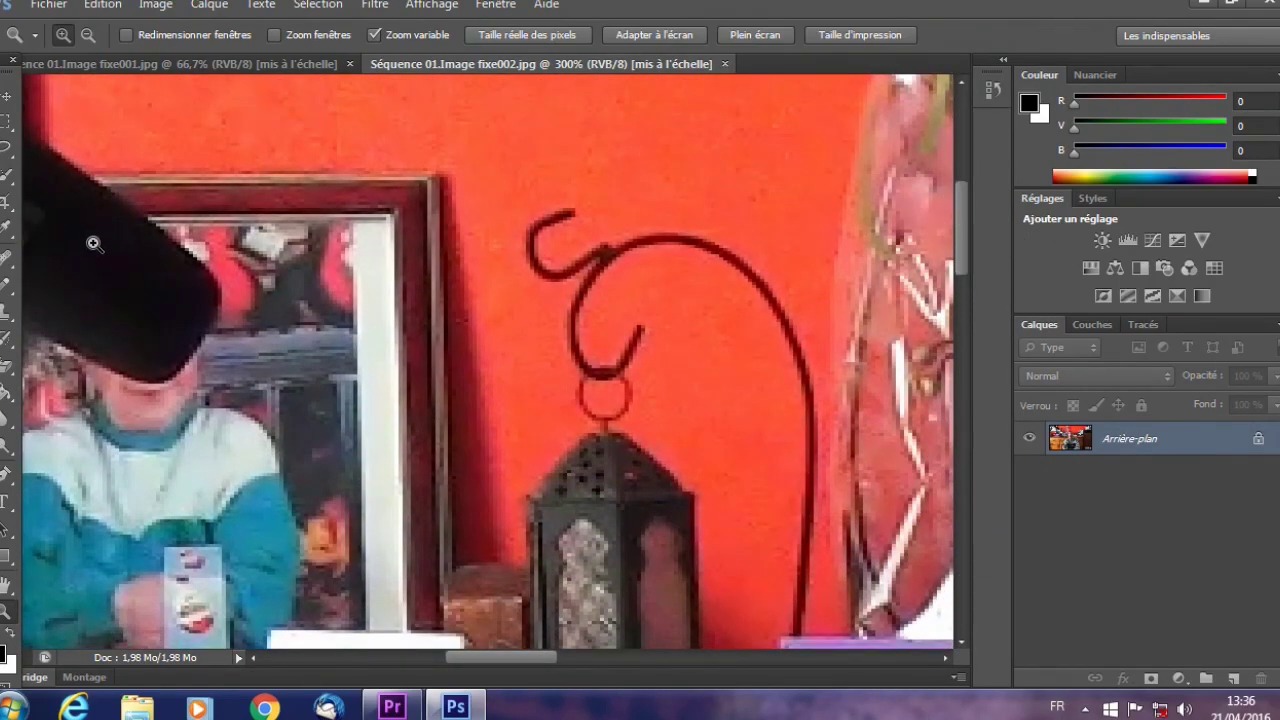
left_click(9, 262)
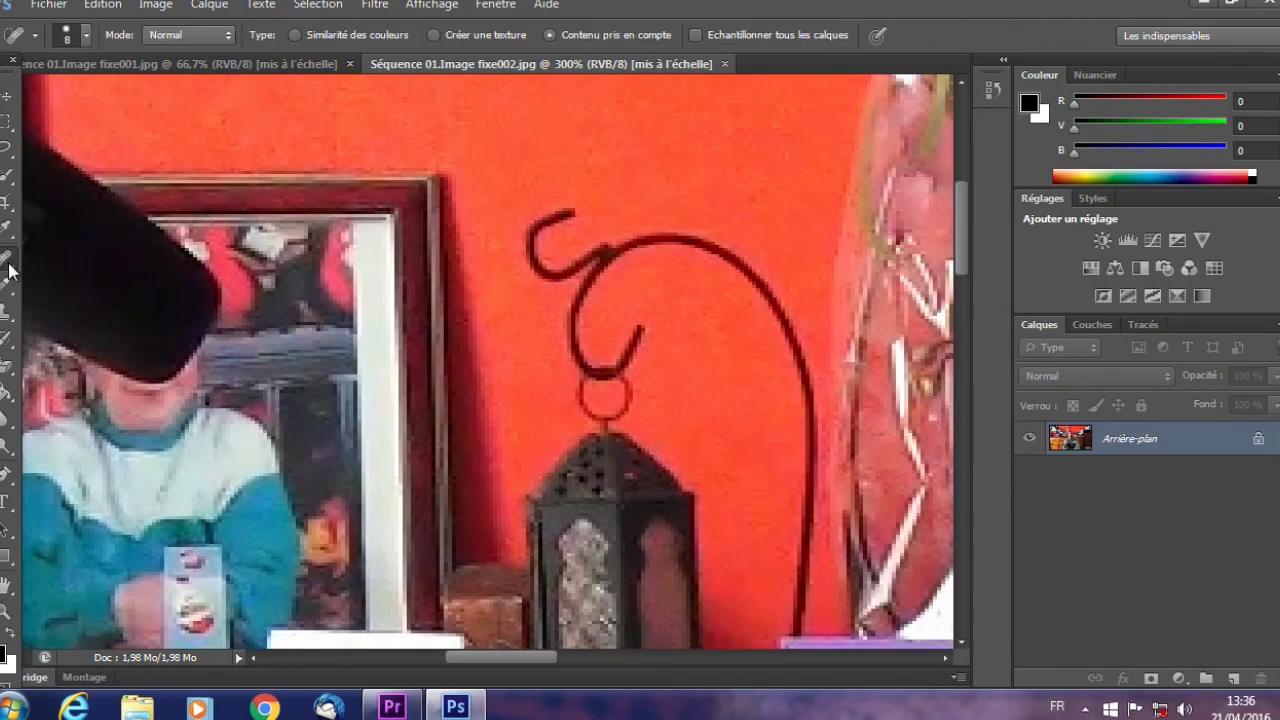
right_click(9, 266)
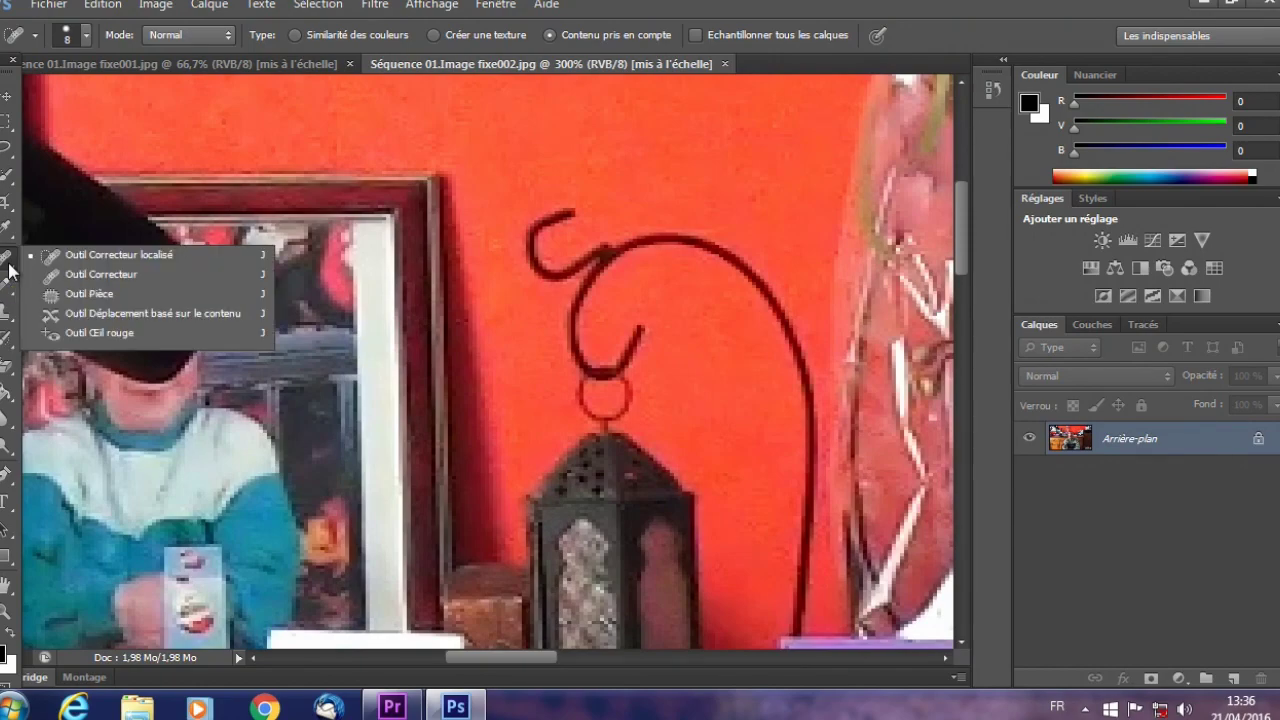
left_click(9, 266)
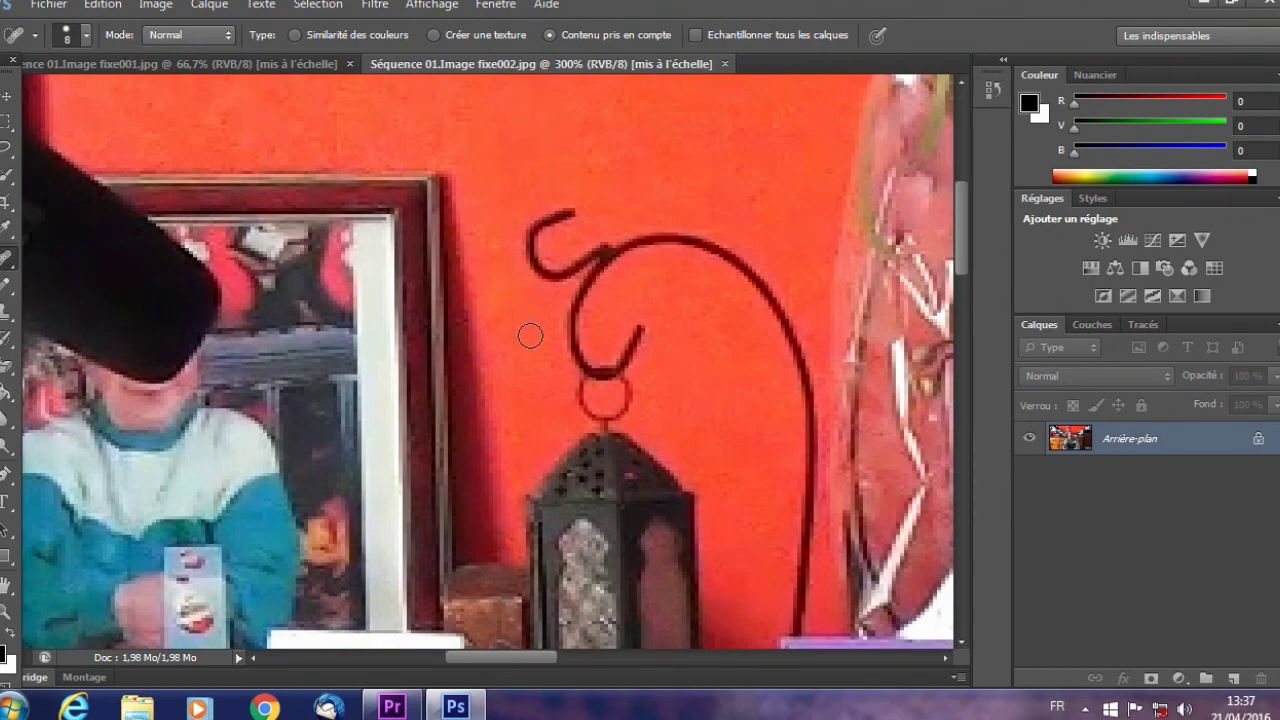
- Heal away the hook curl and the small dark marks on the orange wall
scroll(533, 333, "down", 5)
scroll(525, 323, "up", 4)
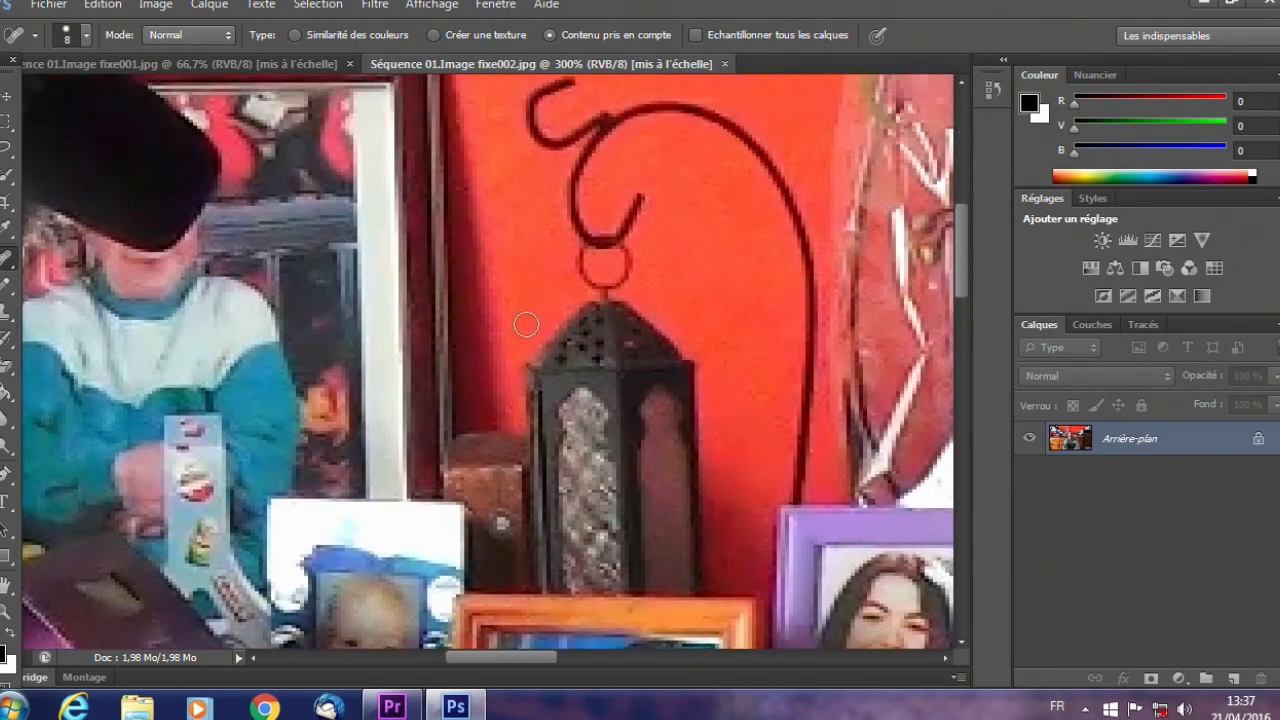
scroll(525, 323, "up", 2)
scroll(400, 318, "up", 1)
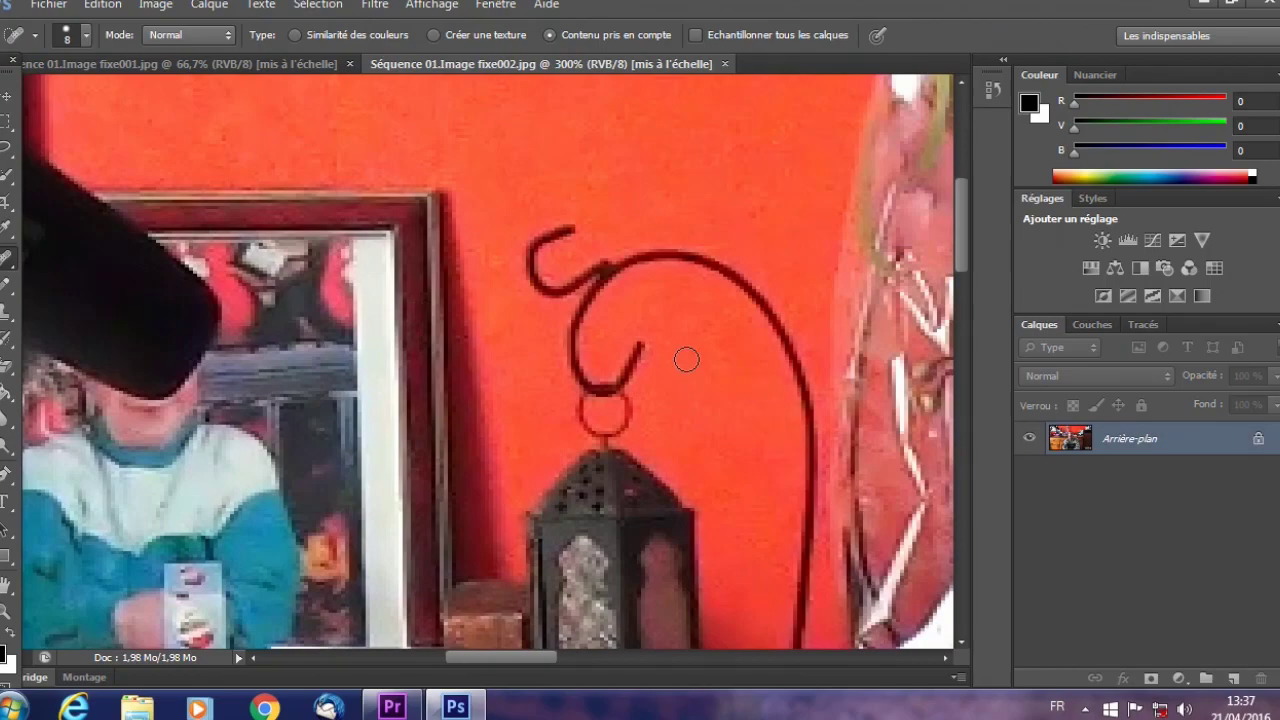
scroll(627, 442, "down", 2)
scroll(657, 366, "down", 4)
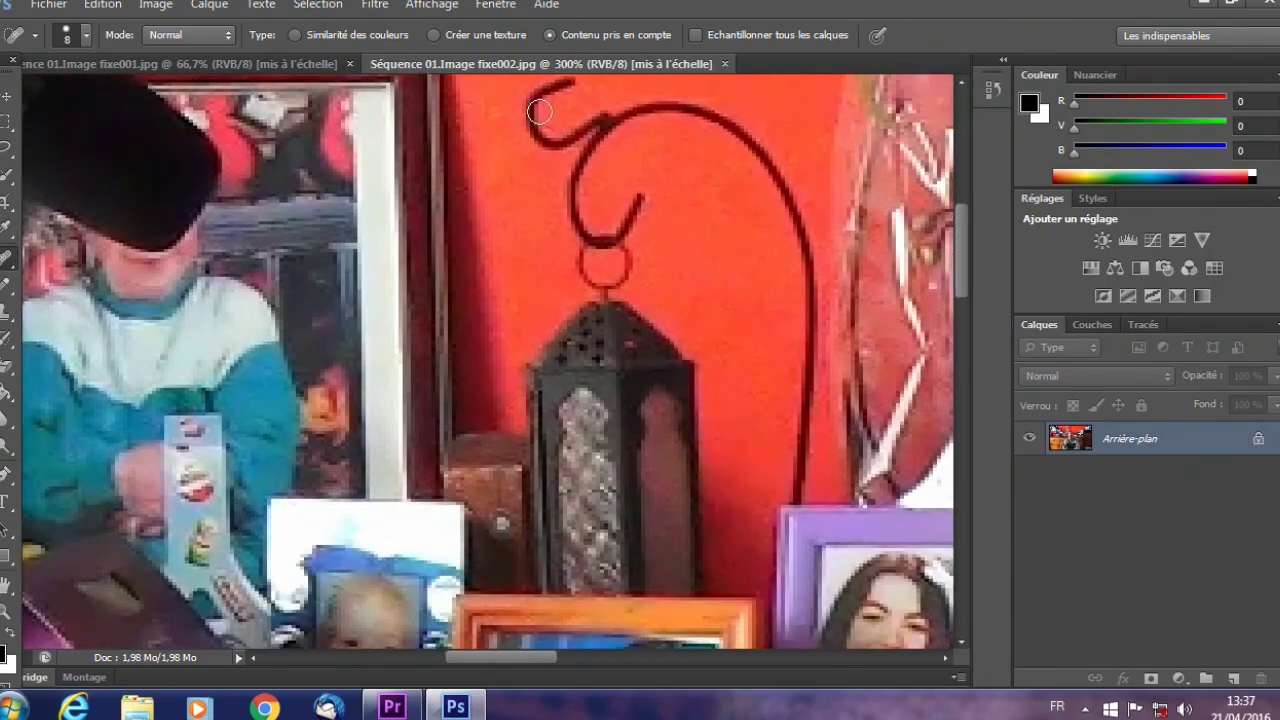
scroll(610, 385, "up", 4)
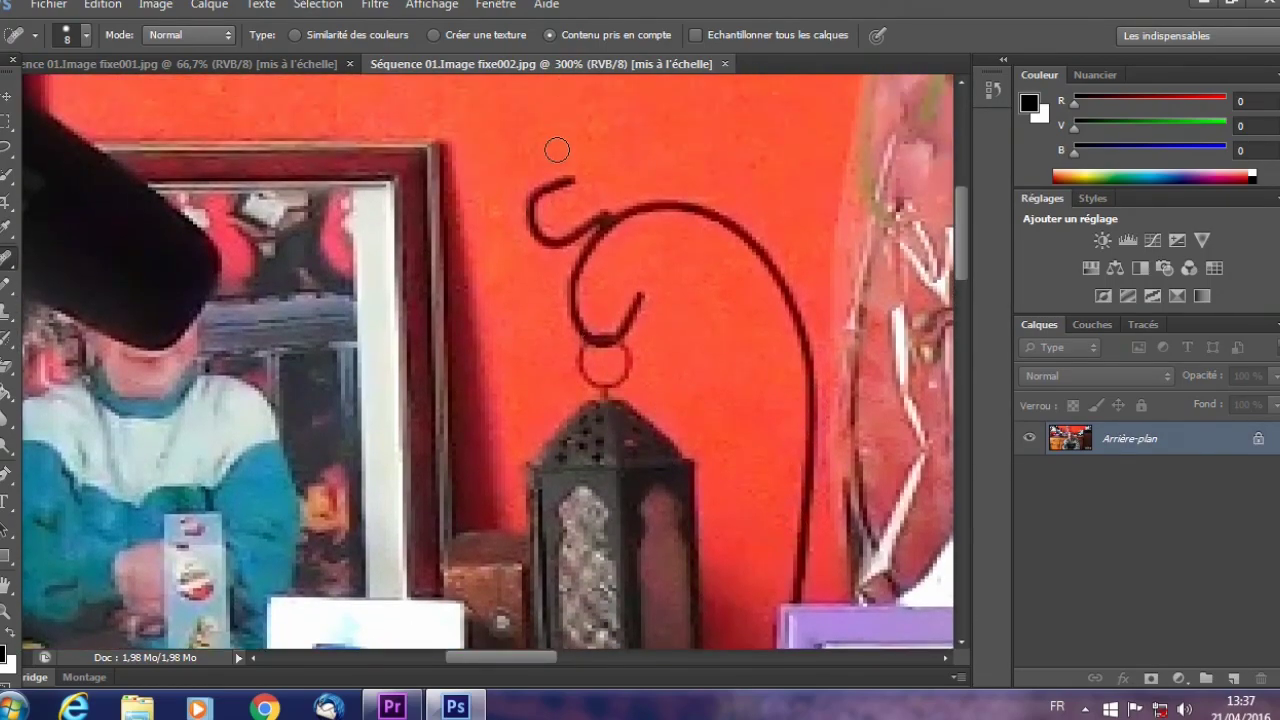
mouse_move(574, 180)
left_mouse_down()
mouse_move(607, 217)
mouse_move(629, 325)
mouse_move(615, 383)
mouse_move(674, 211)
mouse_move(805, 344)
mouse_move(795, 559)
mouse_move(816, 516)
left_mouse_up()
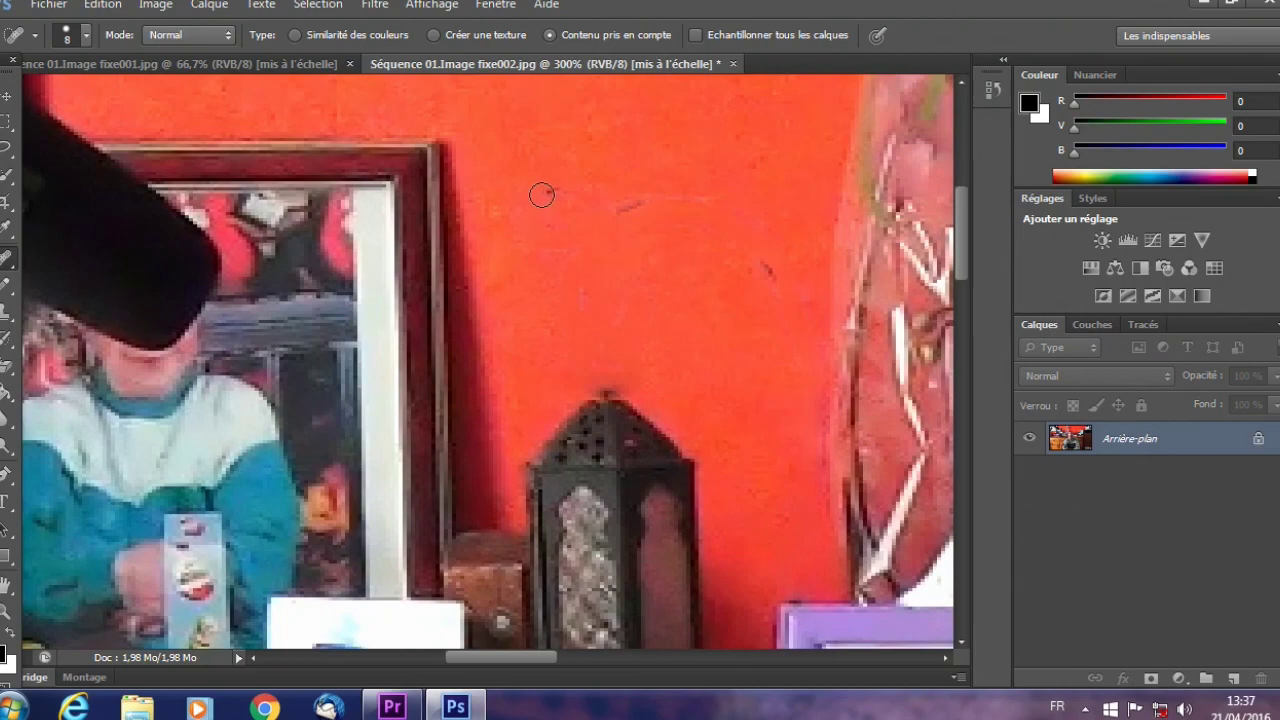
left_click_drag(544, 216, 651, 206)
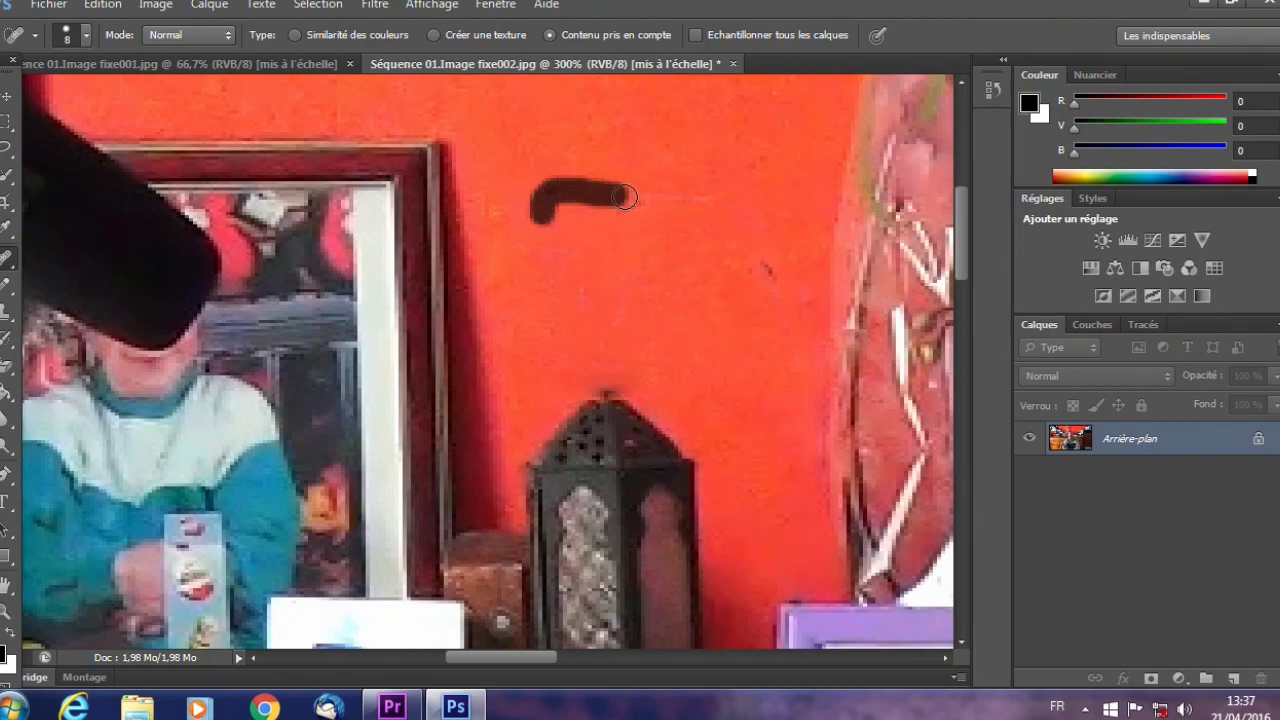
left_click_drag(760, 266, 777, 289)
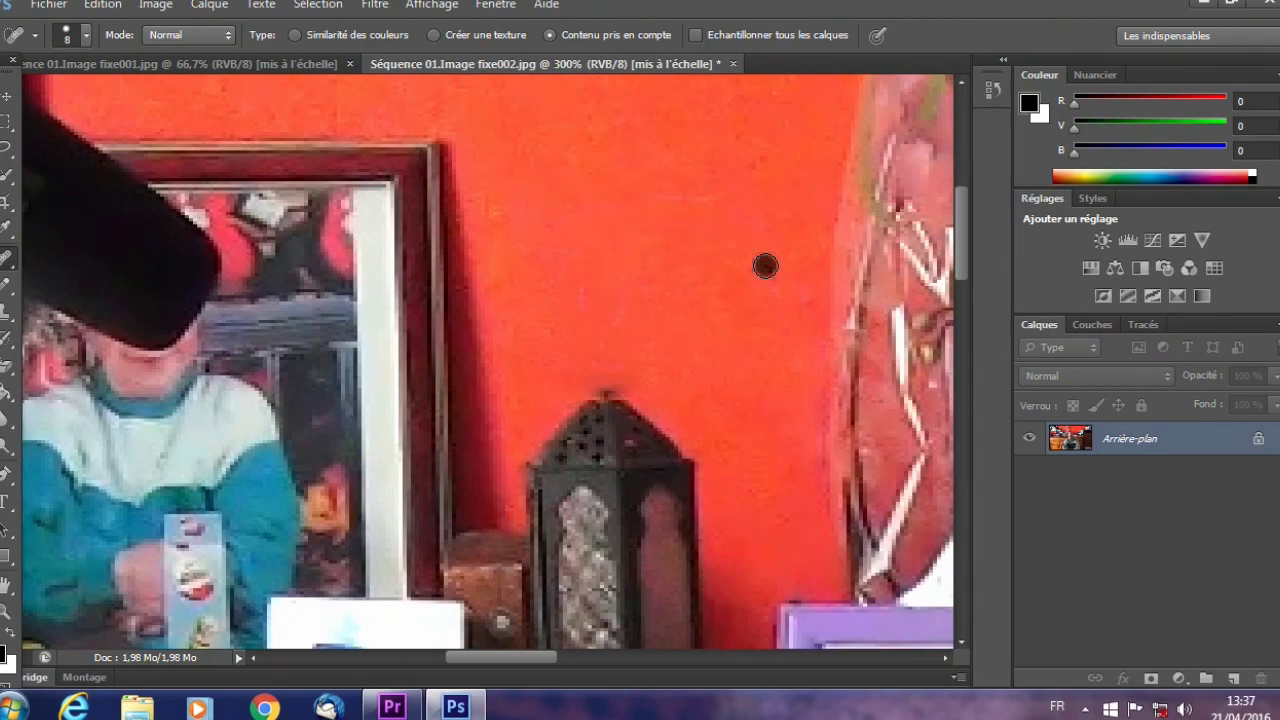
left_click_drag(686, 156, 620, 213)
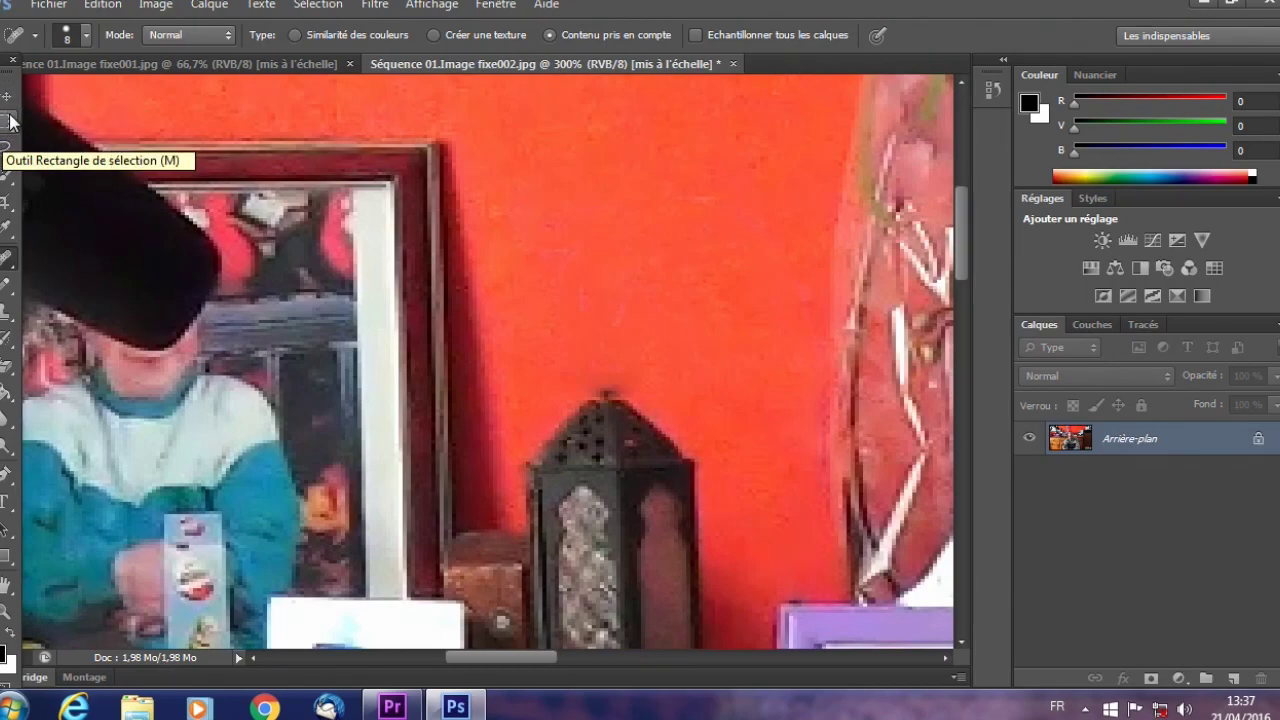
- Lasso the wall area beside the lantern and copy it to a new layer, Calque 1
left_click(10, 122)
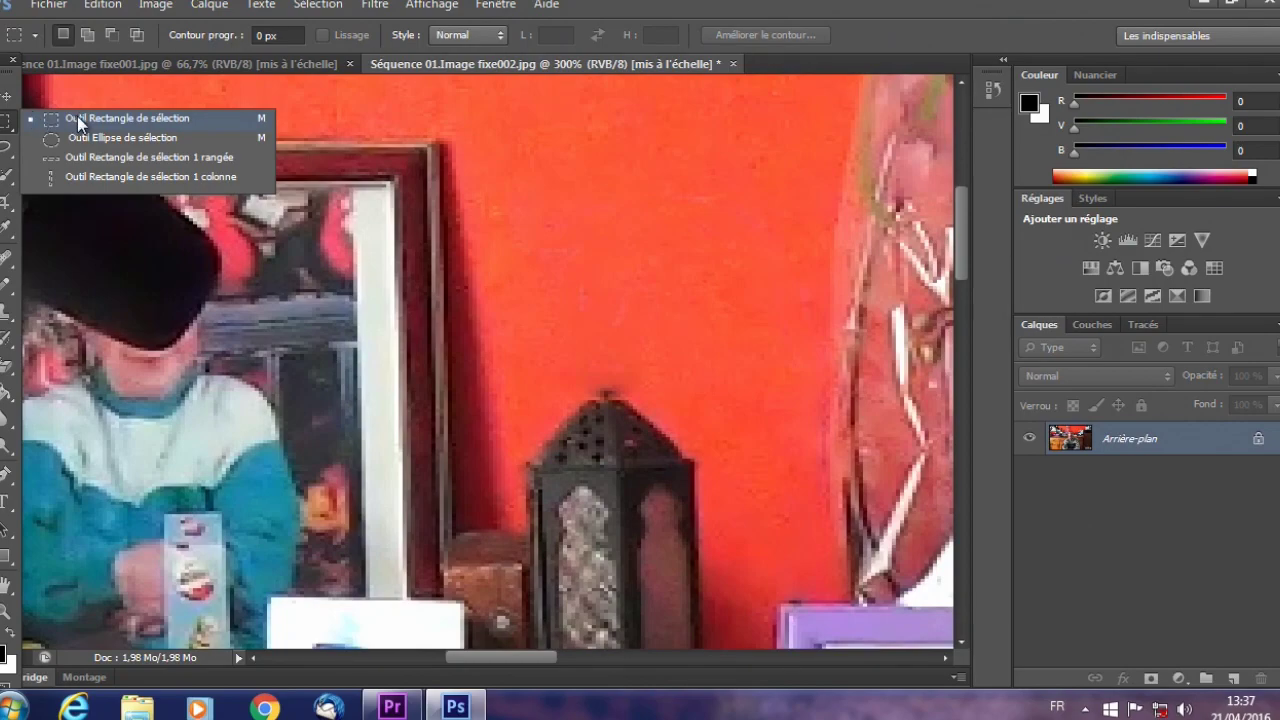
left_click(8, 146)
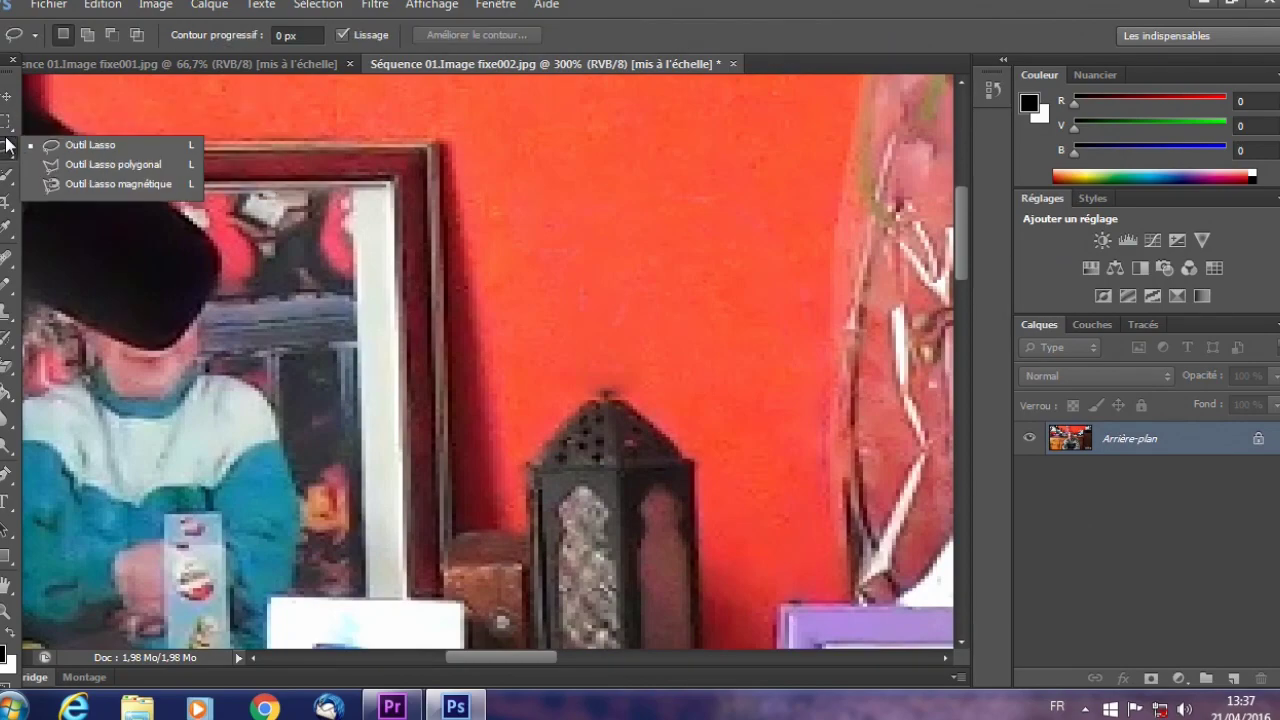
left_click(84, 145)
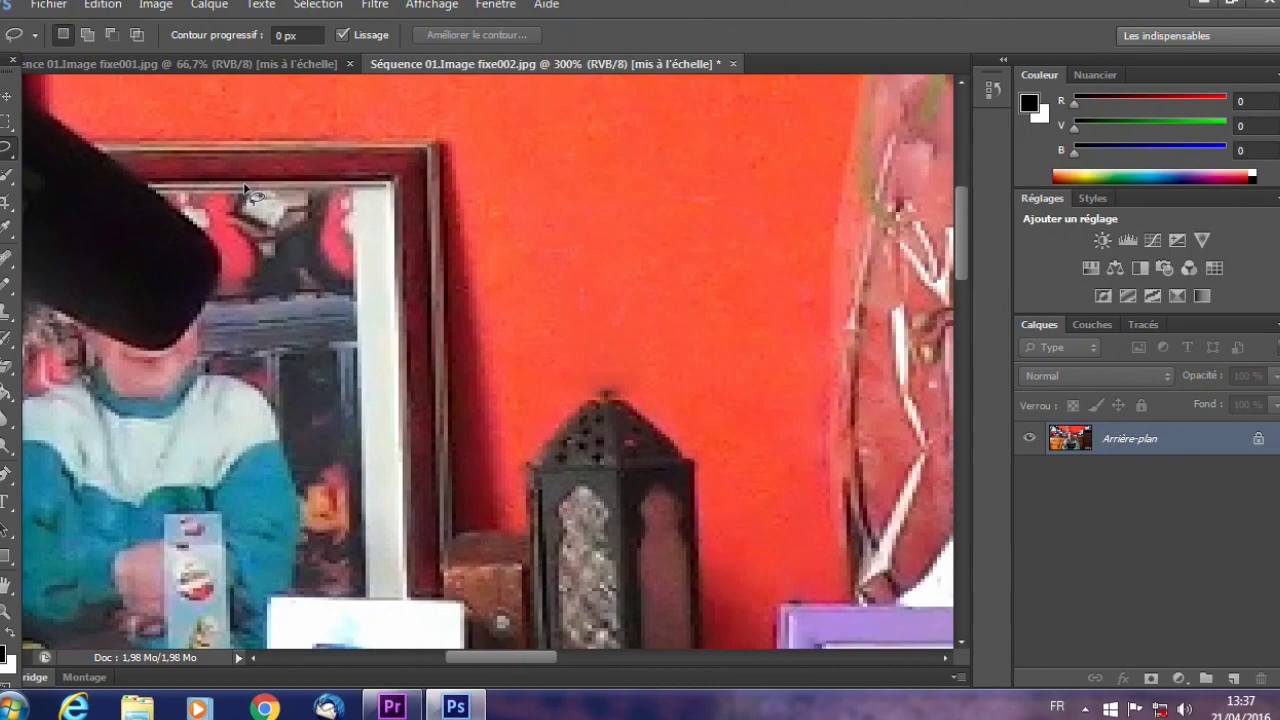
left_click_drag(569, 391, 643, 397)
left_click_drag(685, 458, 796, 612)
left_click_drag(884, 550, 552, 161)
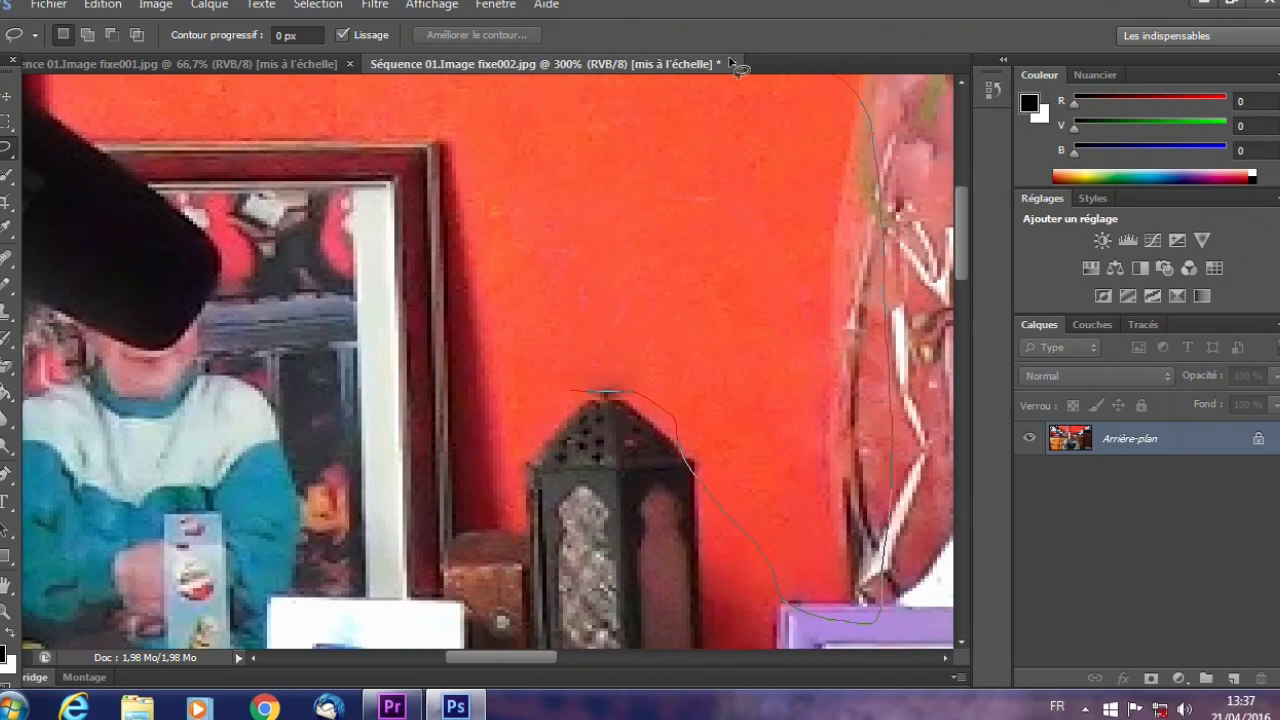
left_click_drag(477, 328, 494, 362)
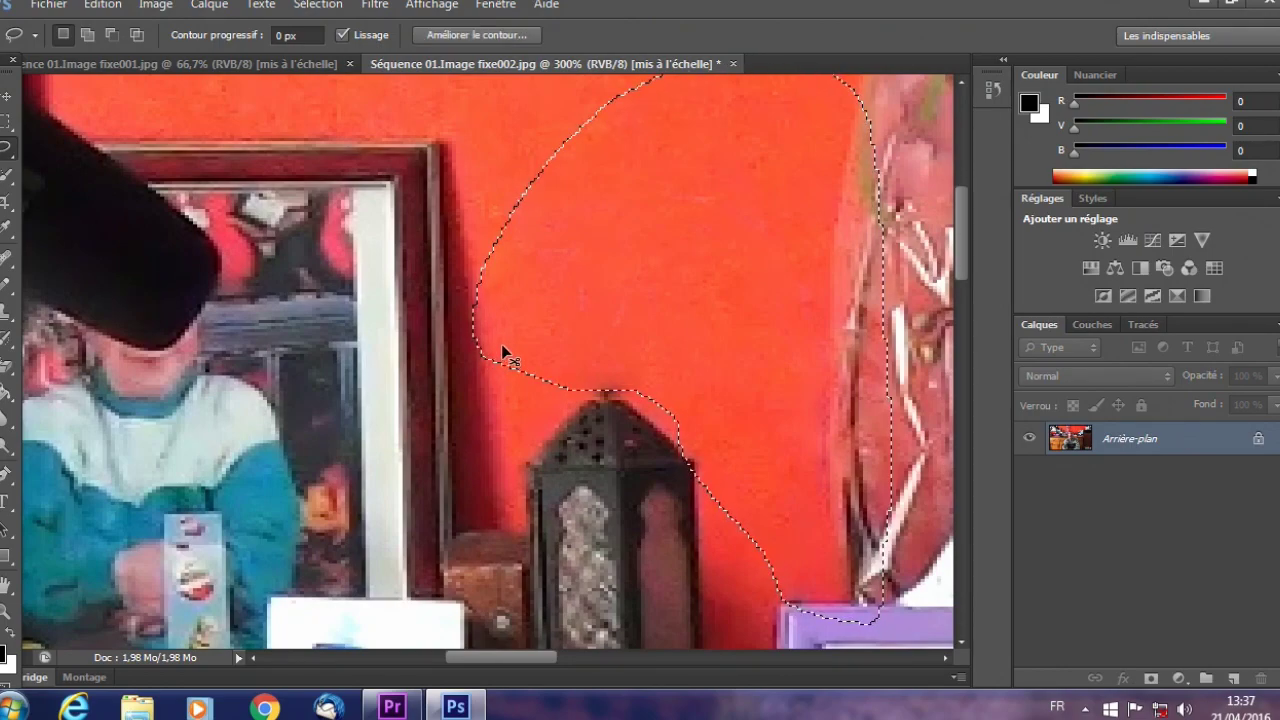
key("ctrl+j")
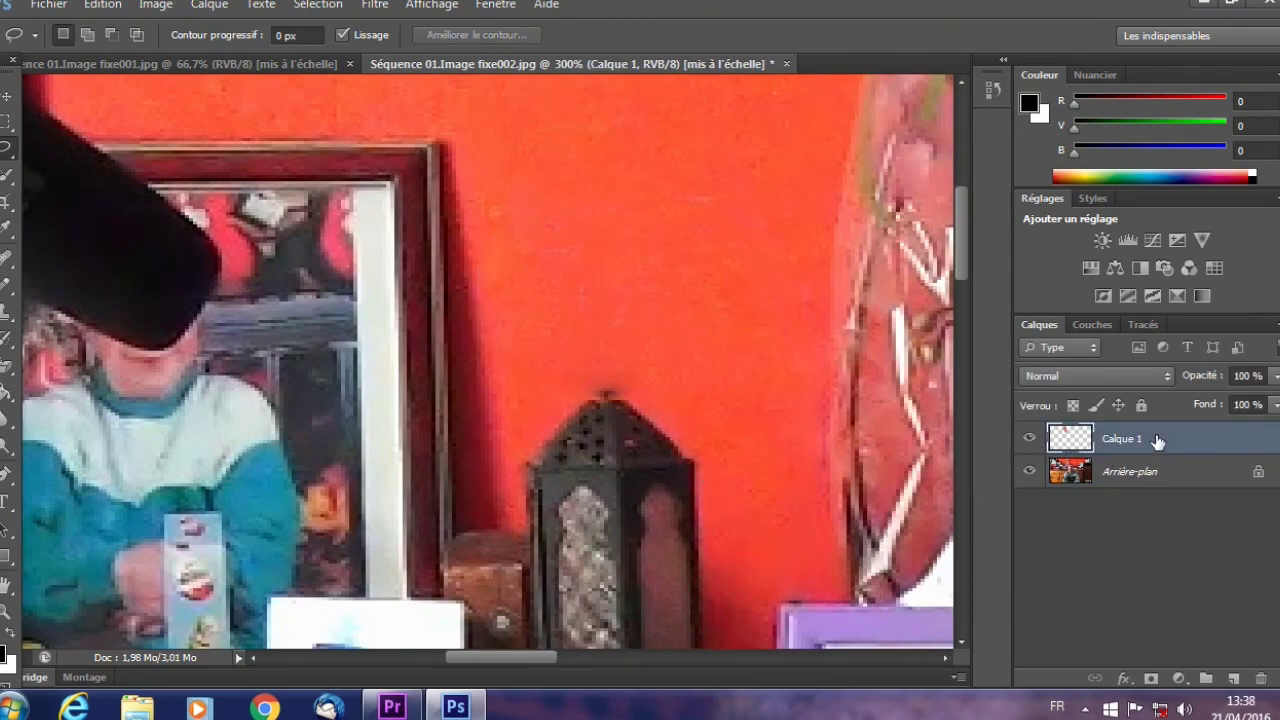
- Make Arrière-plan the active layer and return to the Spot Healing Brush
left_click(1141, 481)
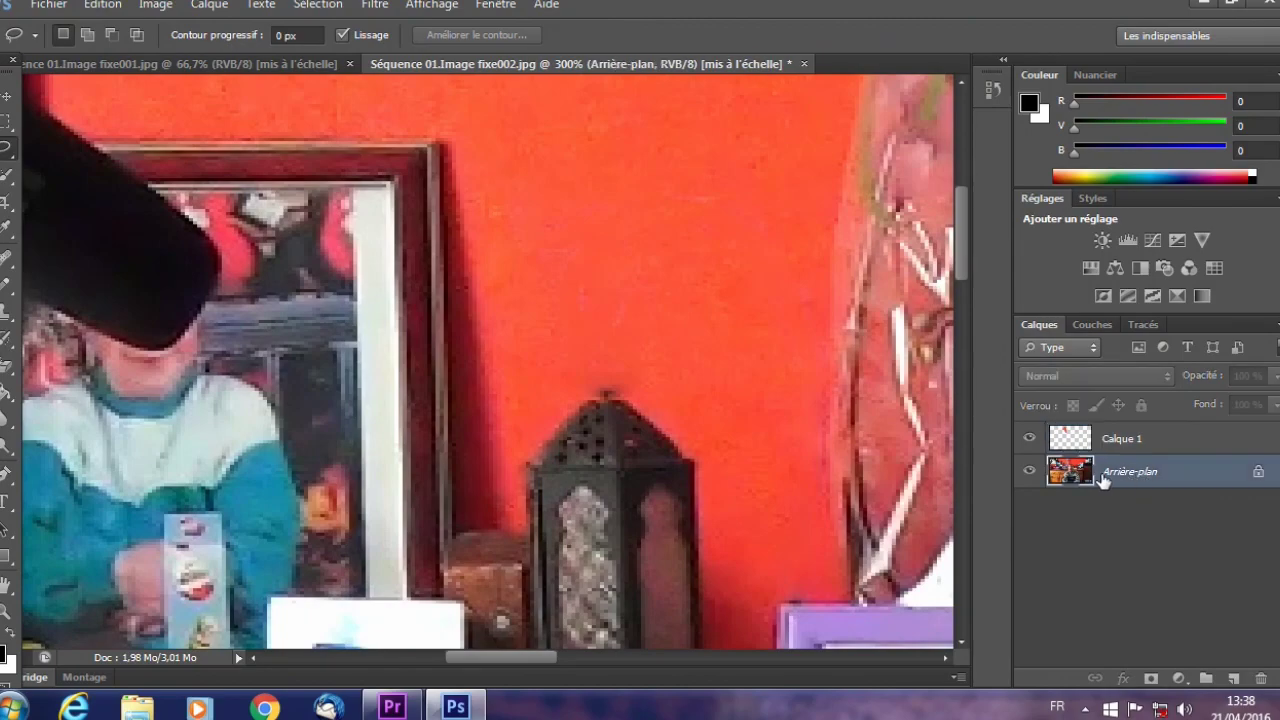
scroll(455, 580, "down", 3)
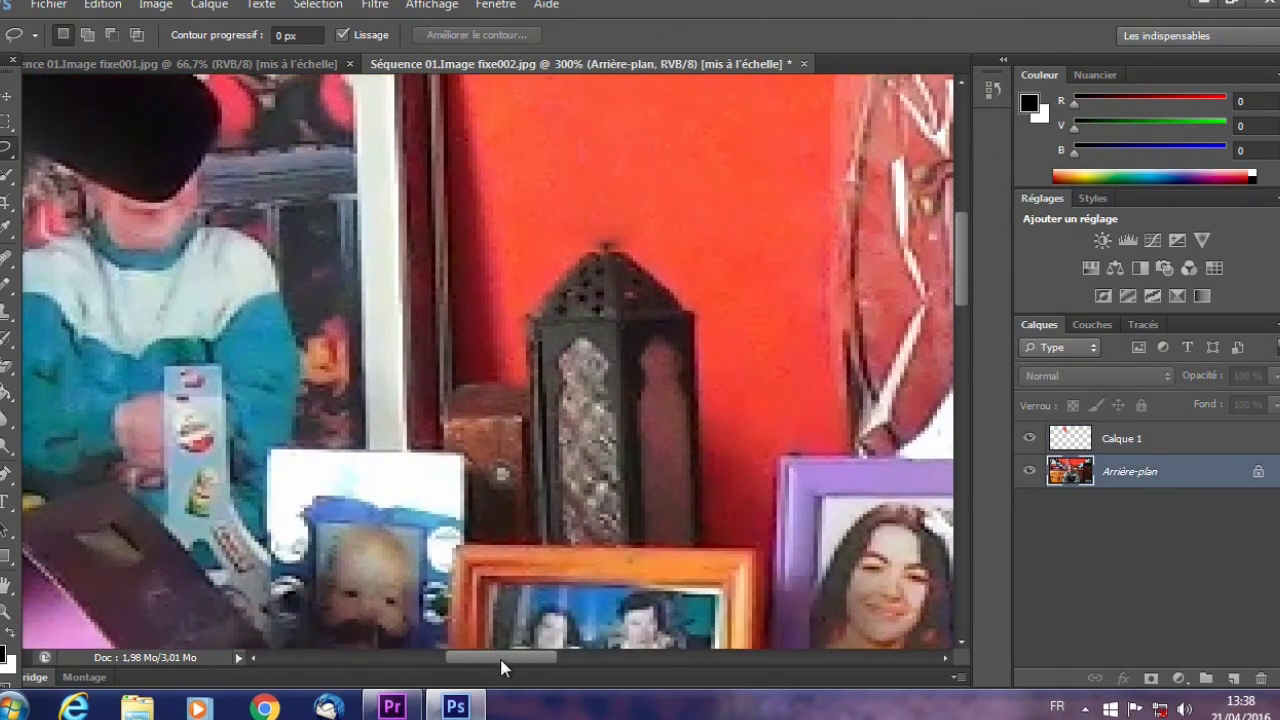
left_click_drag(500, 657, 386, 669)
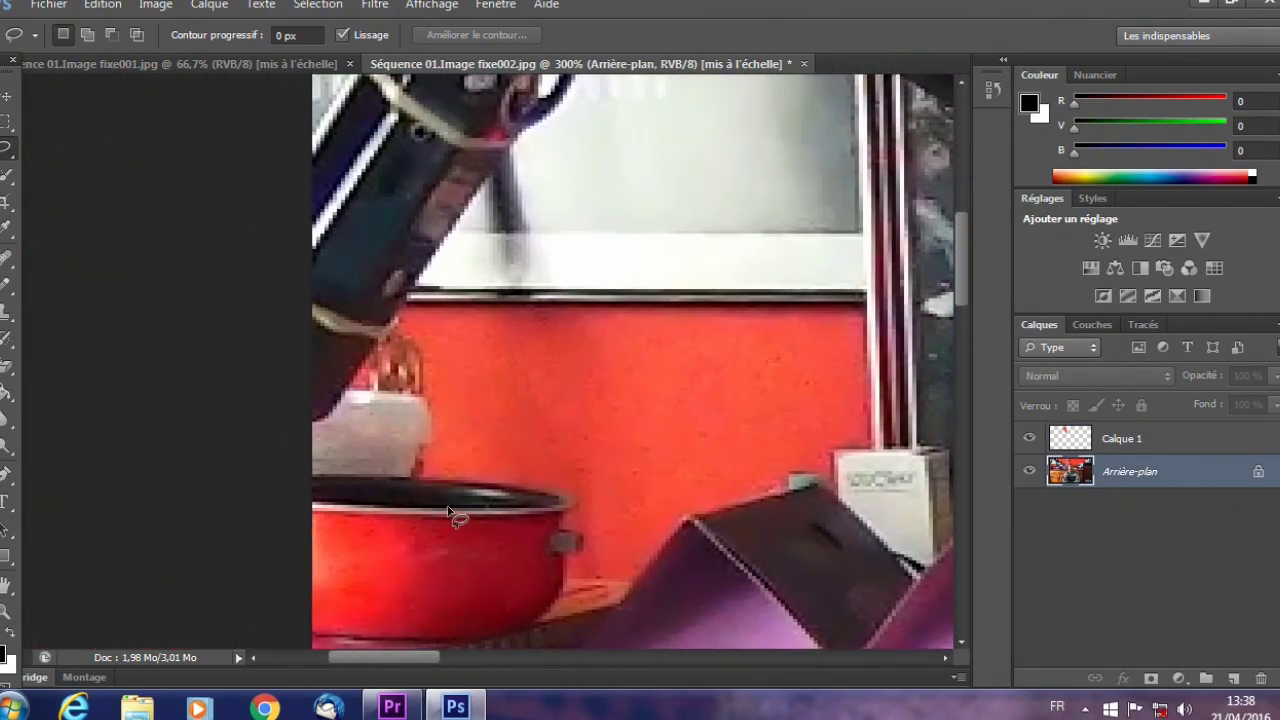
scroll(452, 515, "up", 1)
scroll(452, 512, "up", 1)
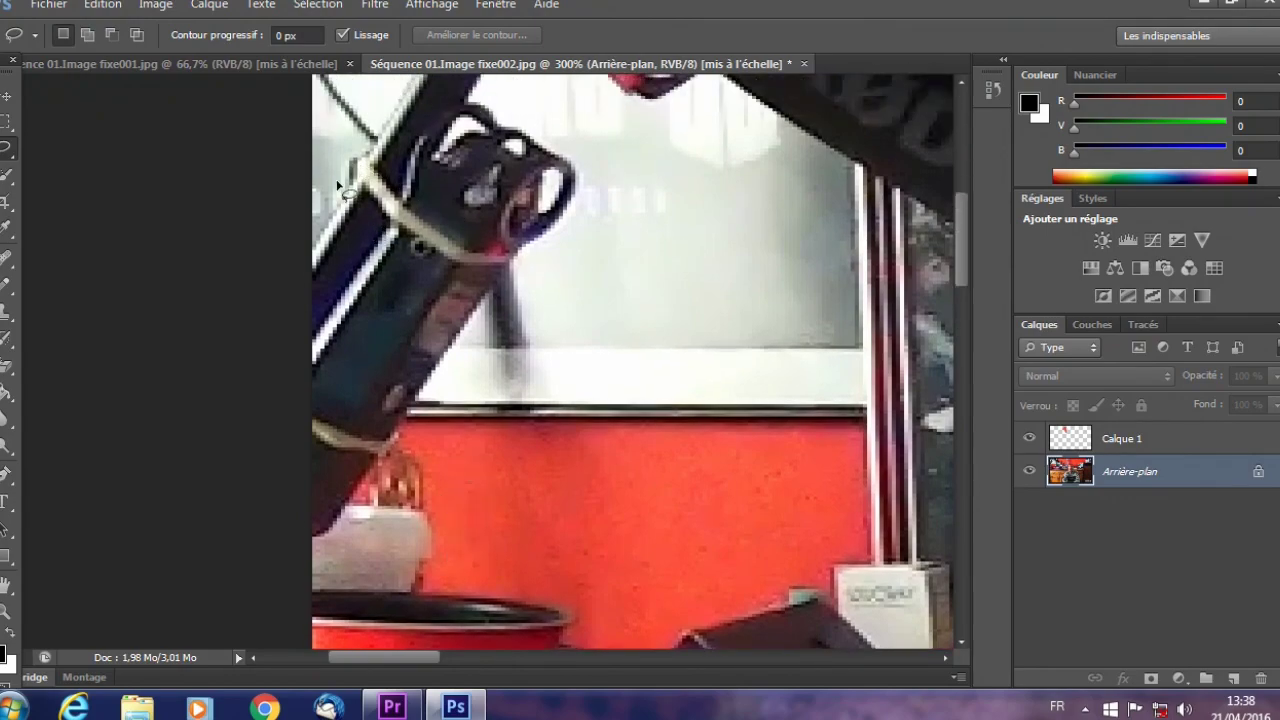
left_click(10, 262)
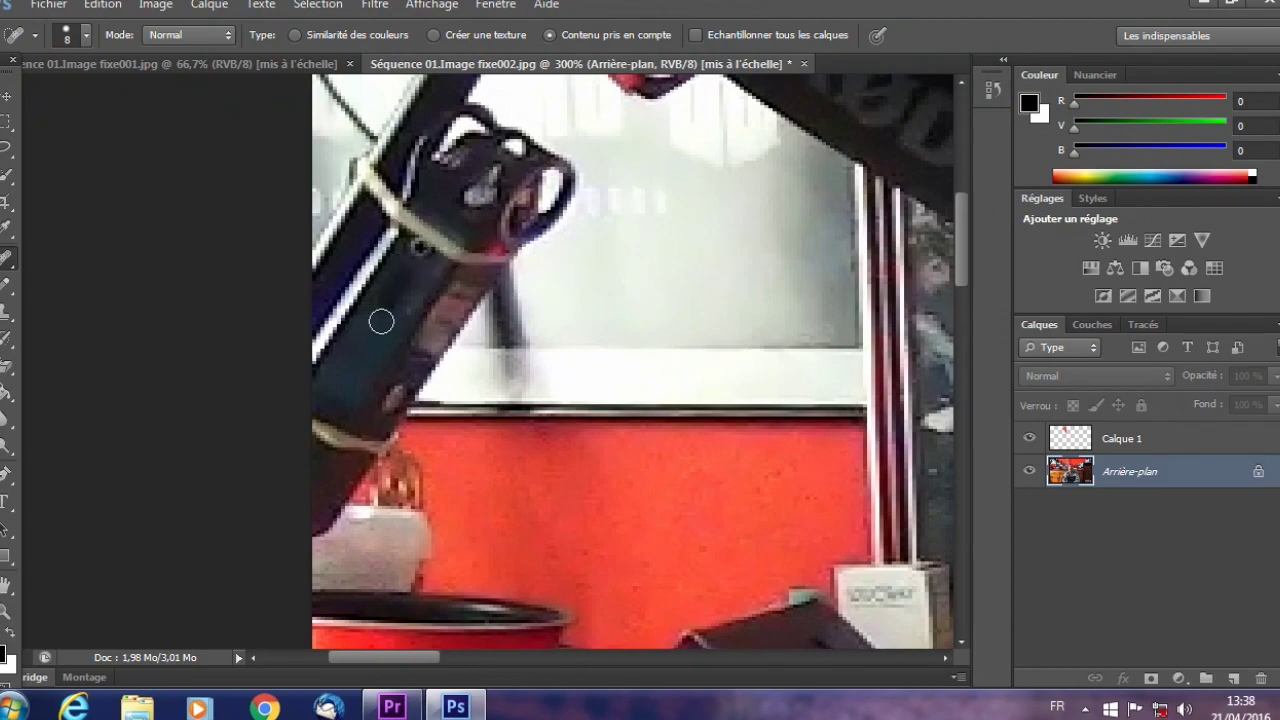
- Heal out the upper and lower bands of the light strap on the dark stand
mouse_move(364, 157)
left_mouse_down()
mouse_move(391, 205)
mouse_move(486, 262)
left_mouse_up()
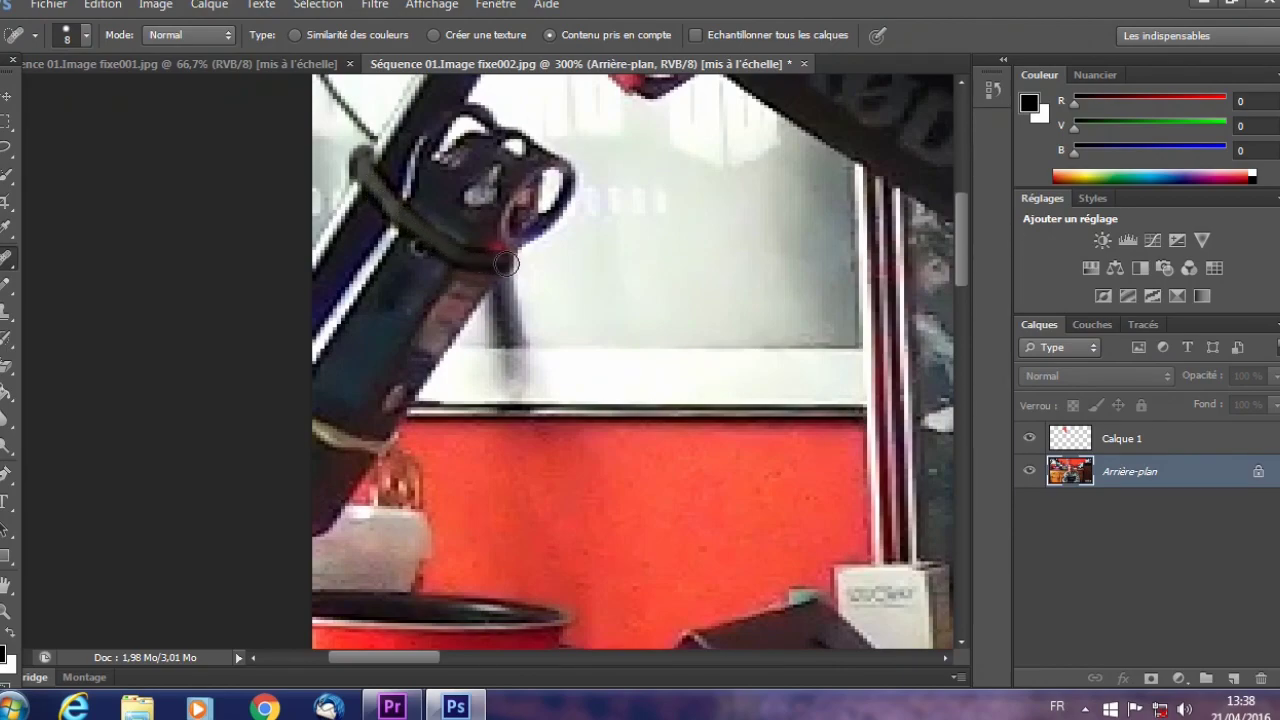
left_click_drag(486, 262, 518, 263)
left_click_drag(358, 166, 412, 228)
left_click_drag(364, 152, 394, 189)
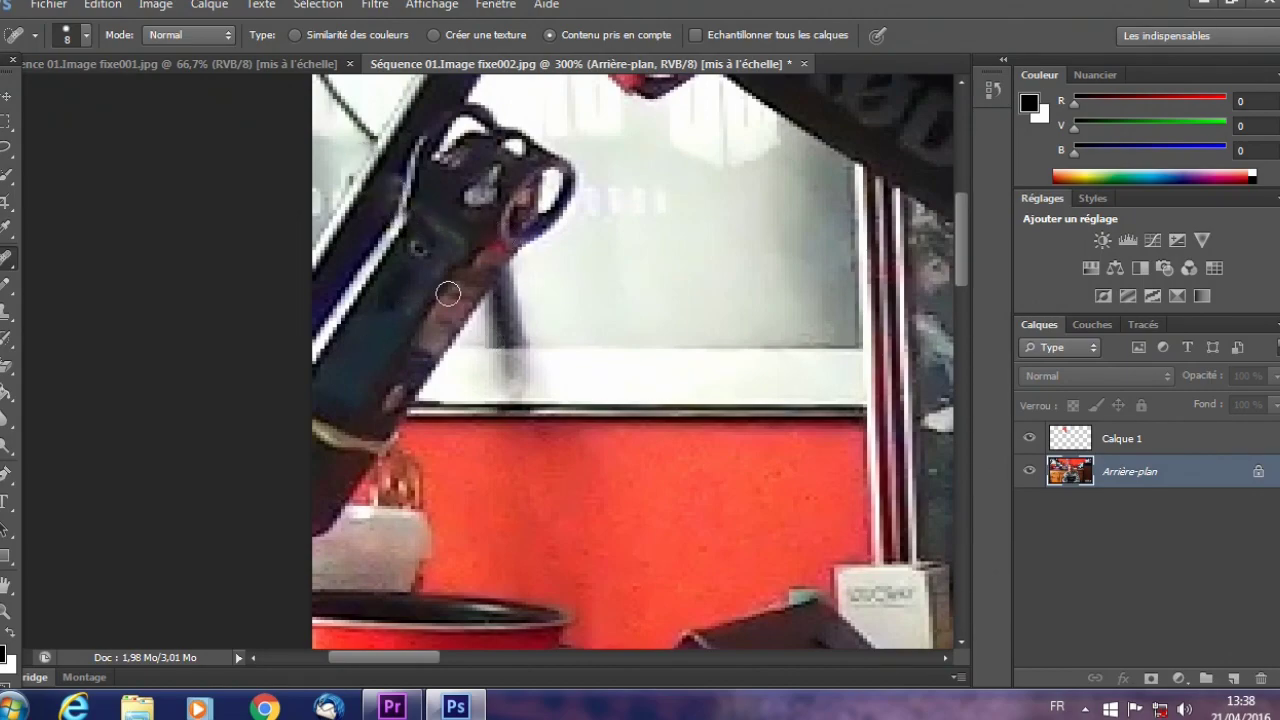
left_click_drag(390, 188, 486, 272)
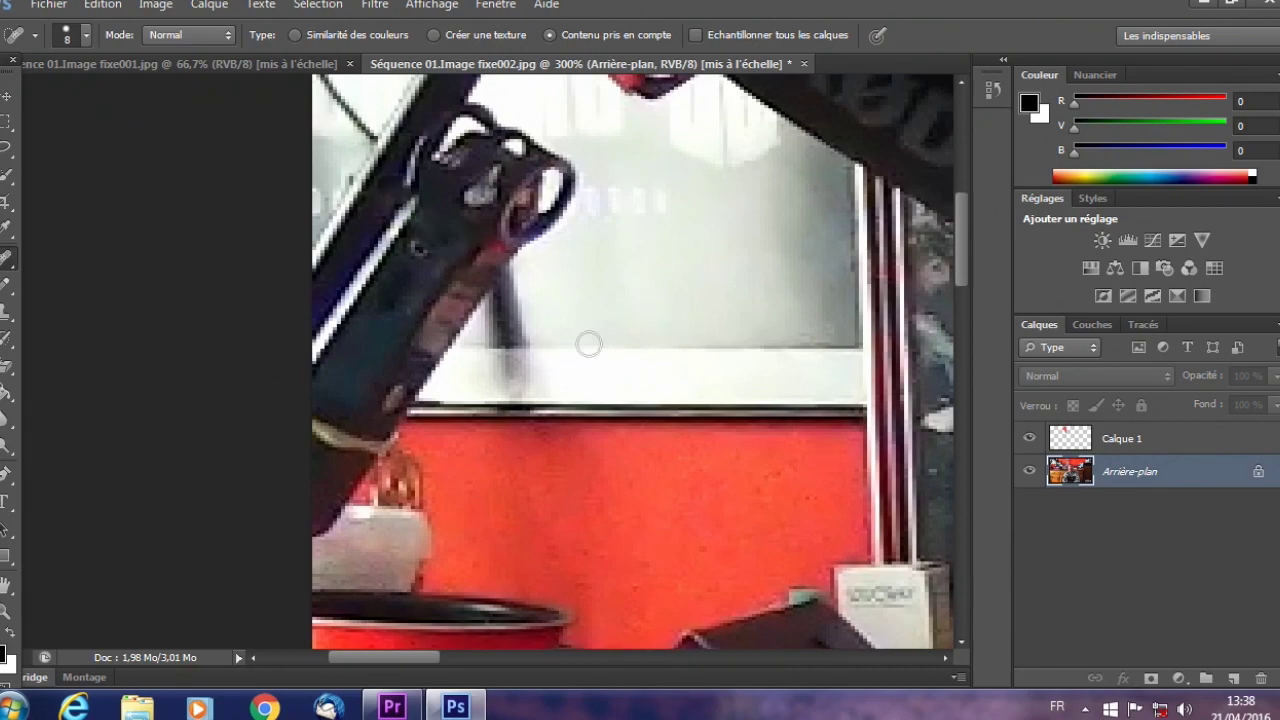
left_click_drag(314, 423, 410, 430)
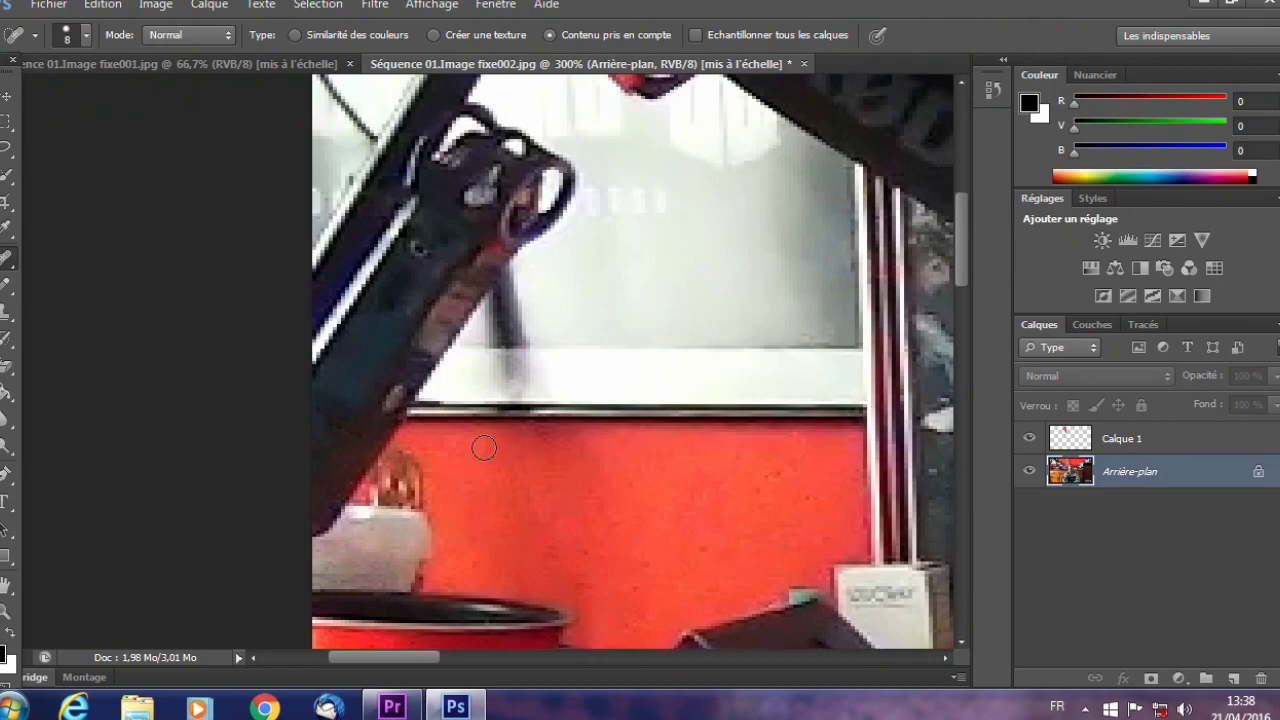
left_click_drag(326, 400, 400, 440)
left_click_drag(406, 660, 706, 678)
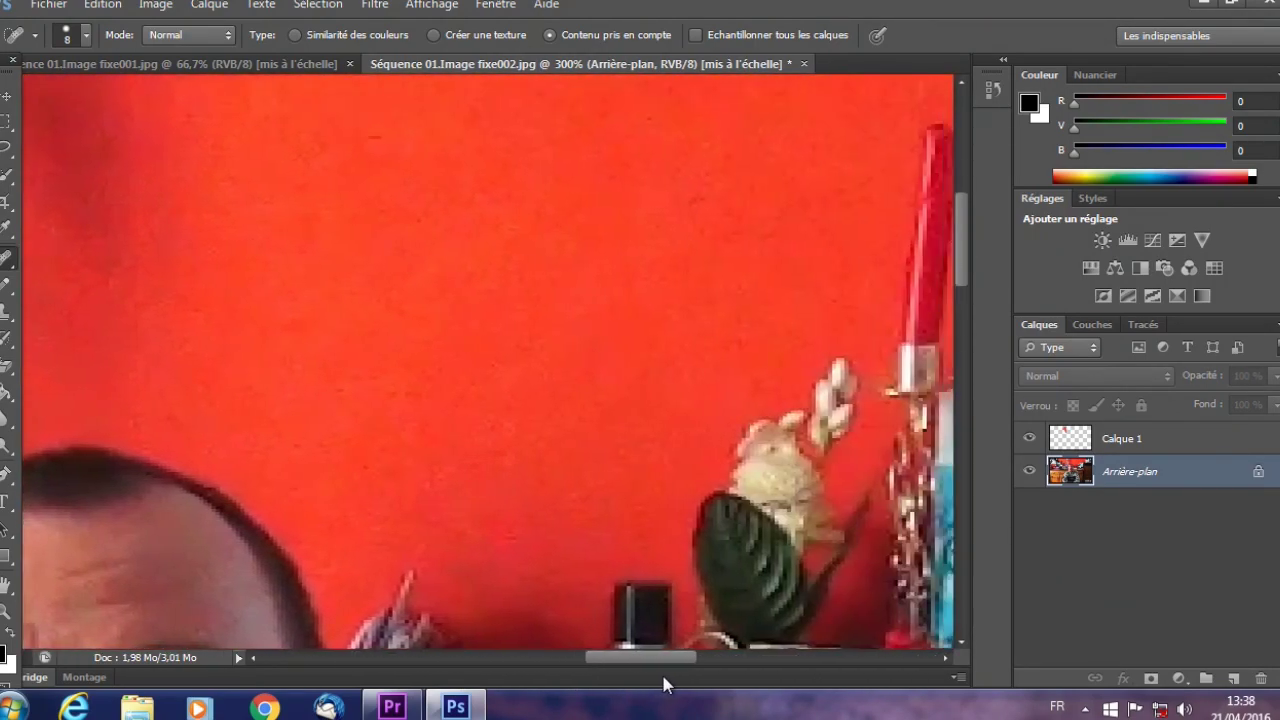
- Heal away the red candle and the drawer handle
scroll(635, 487, "up", 3)
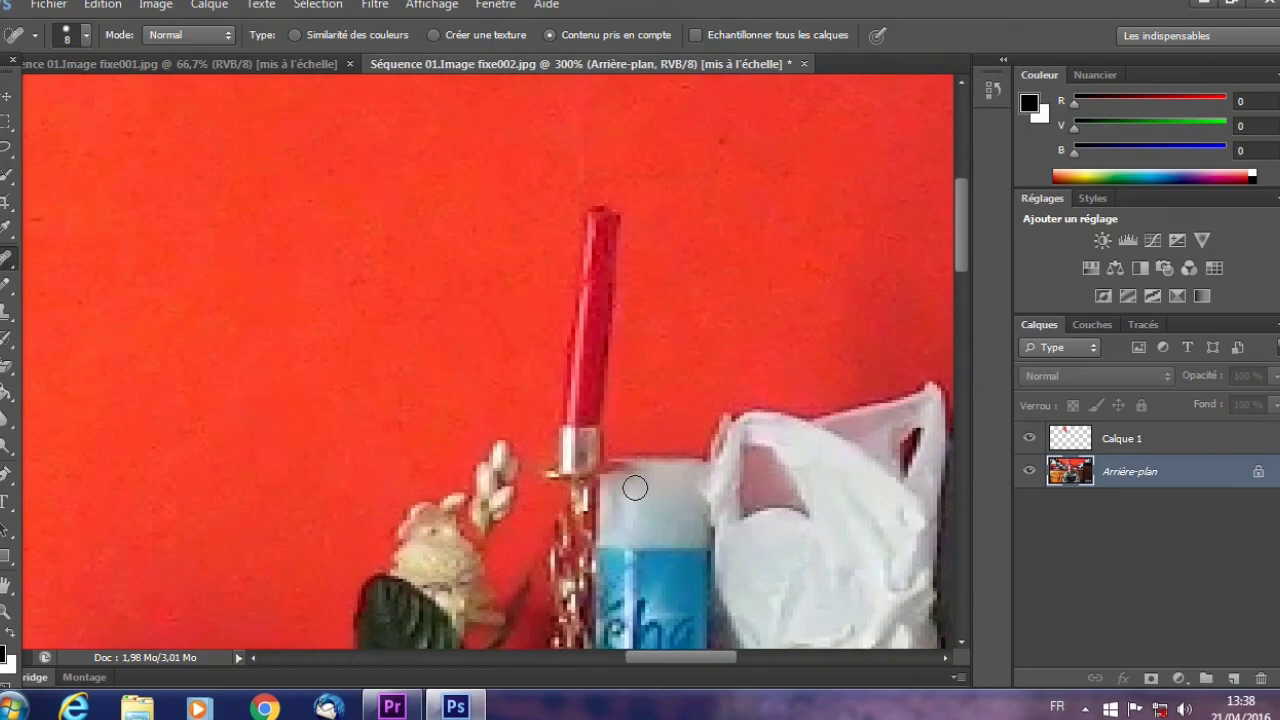
mouse_move(588, 212)
left_mouse_down()
mouse_move(571, 434)
mouse_move(608, 232)
mouse_move(568, 363)
mouse_move(581, 204)
left_mouse_up()
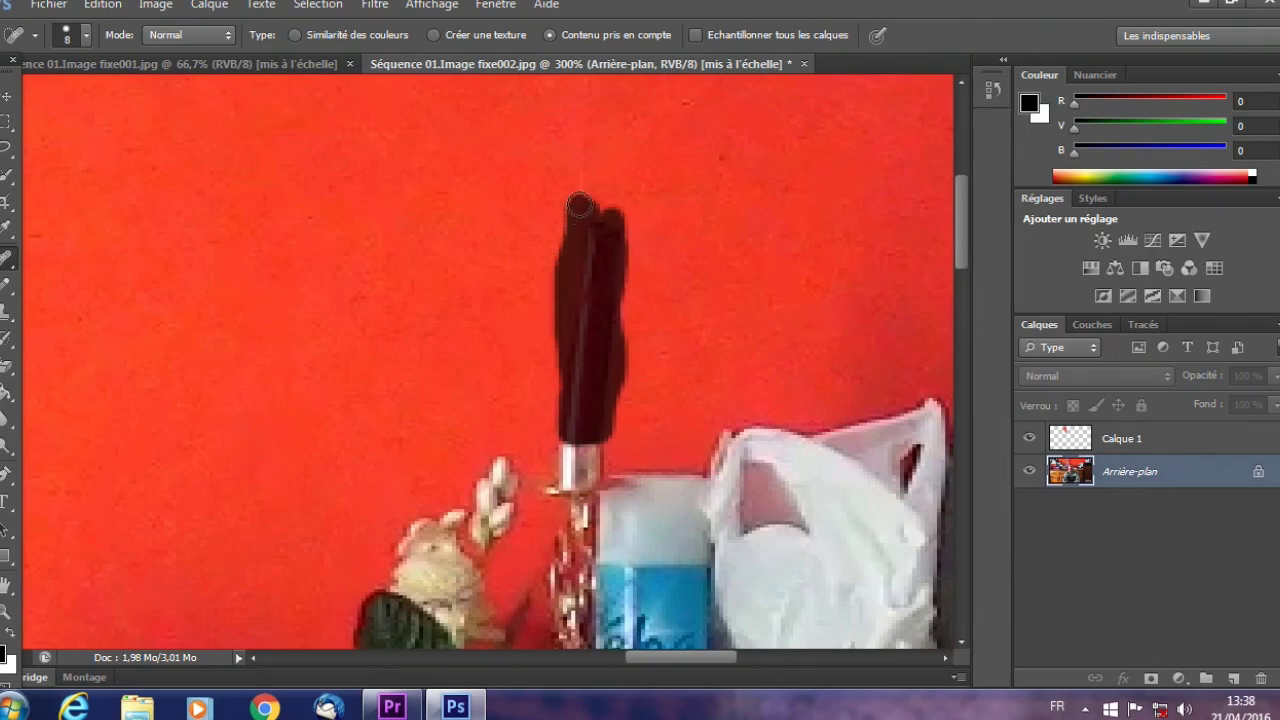
scroll(264, 393, "down", 1)
scroll(270, 400, "down", 3)
scroll(278, 420, "down", 3)
scroll(285, 434, "down", 2)
scroll(285, 434, "down", 2)
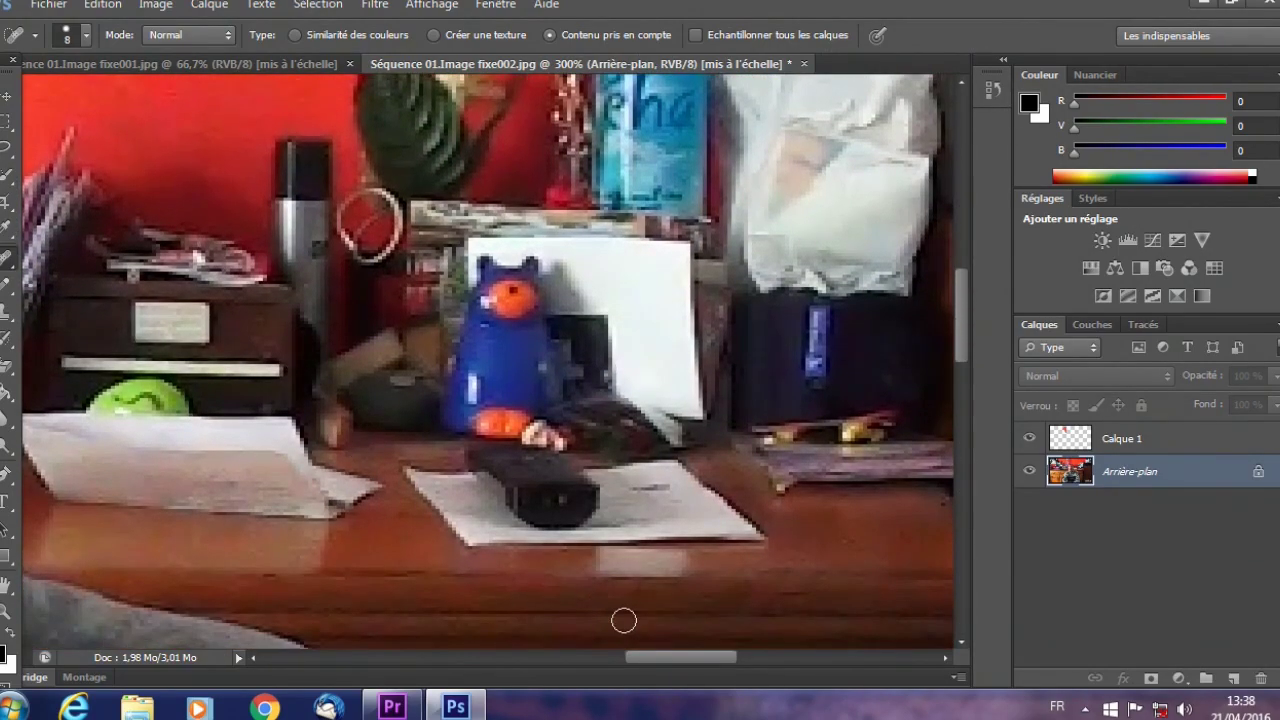
mouse_move(678, 660)
left_mouse_down()
mouse_move(715, 644)
mouse_move(772, 650)
left_mouse_up()
mouse_move(447, 384)
left_mouse_down()
mouse_move(611, 391)
mouse_move(606, 409)
mouse_move(440, 394)
mouse_move(531, 401)
left_mouse_up()
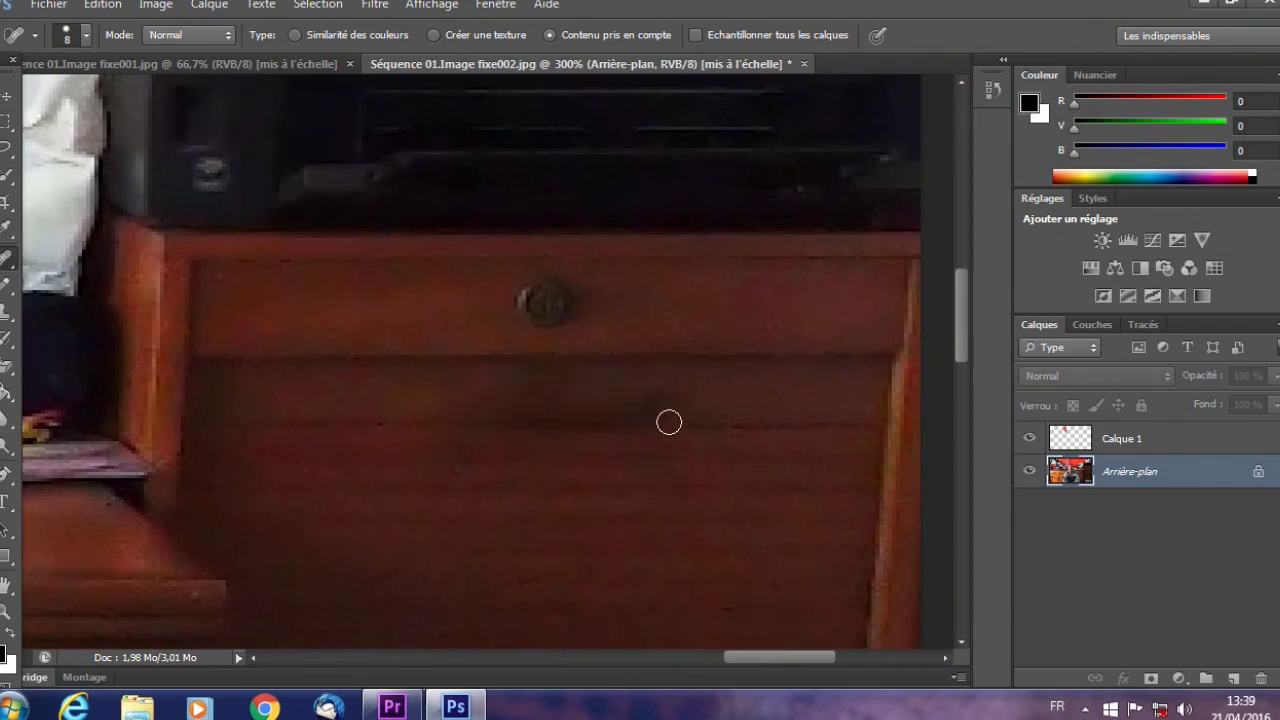
- Erase the printed website text from the left and right purple boxes
mouse_move(784, 662)
left_mouse_down()
mouse_move(434, 673)
mouse_move(410, 662)
left_mouse_up()
left_click_drag(423, 437, 591, 439)
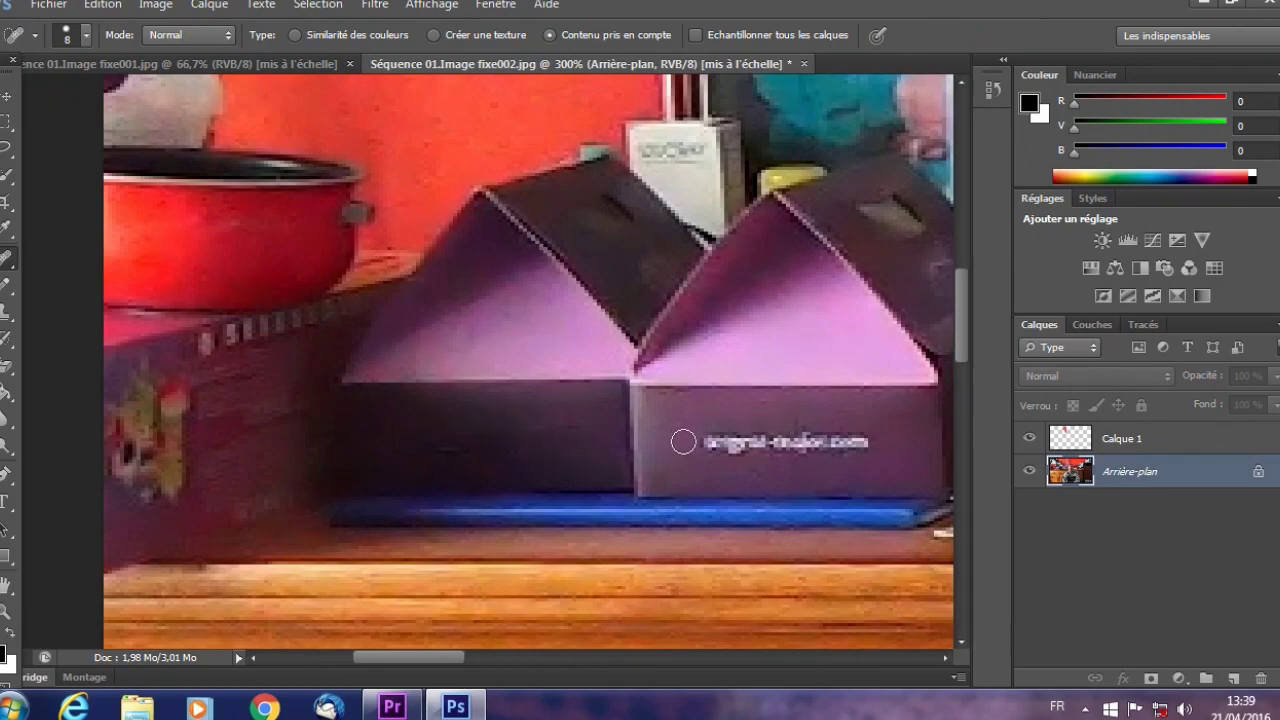
mouse_move(703, 445)
left_mouse_down()
mouse_move(863, 449)
mouse_move(694, 448)
left_mouse_up()
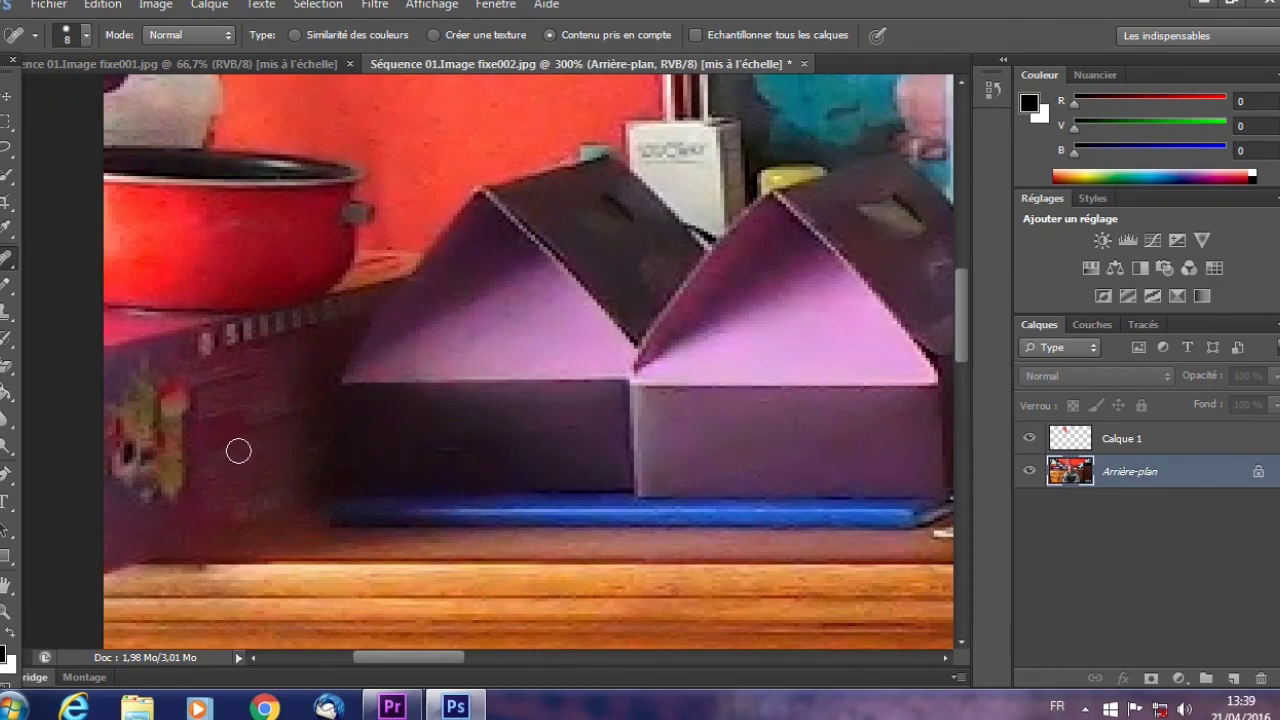
left_click(7, 128)
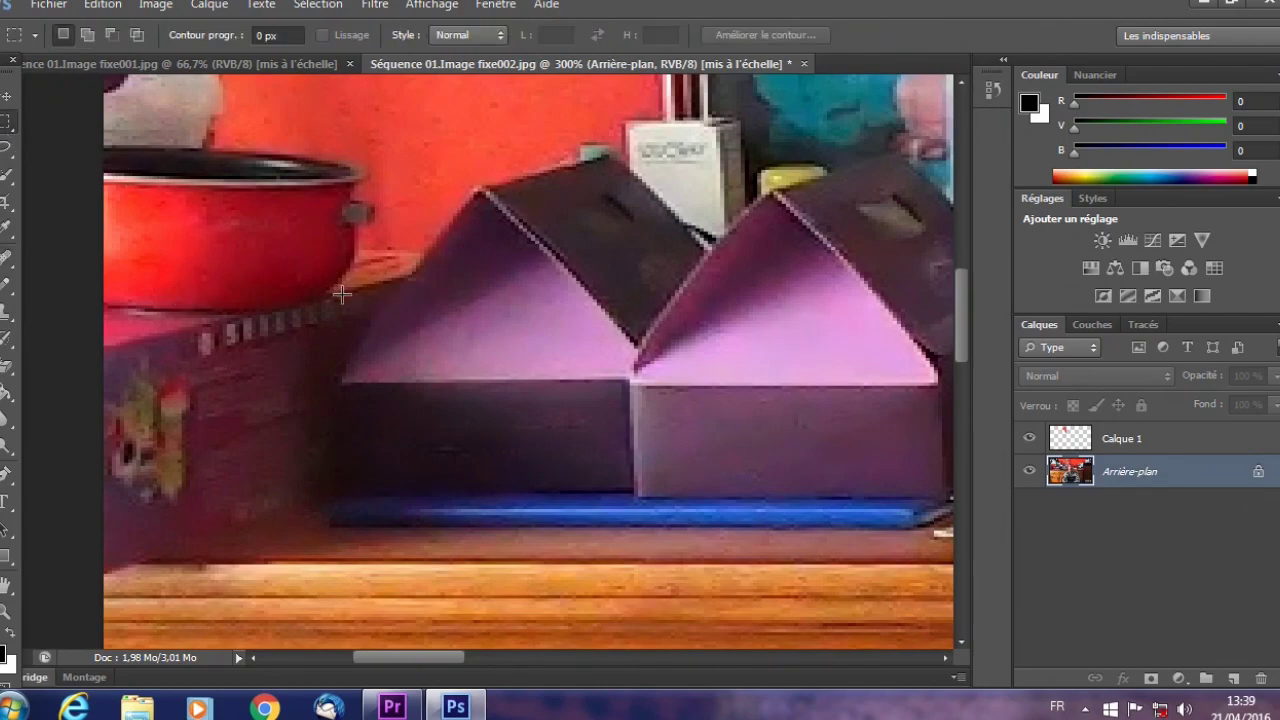
- Lasso the lower part of the two purple boxes and copy it to new layer Calque 2
left_click(8, 153)
left_click(81, 150)
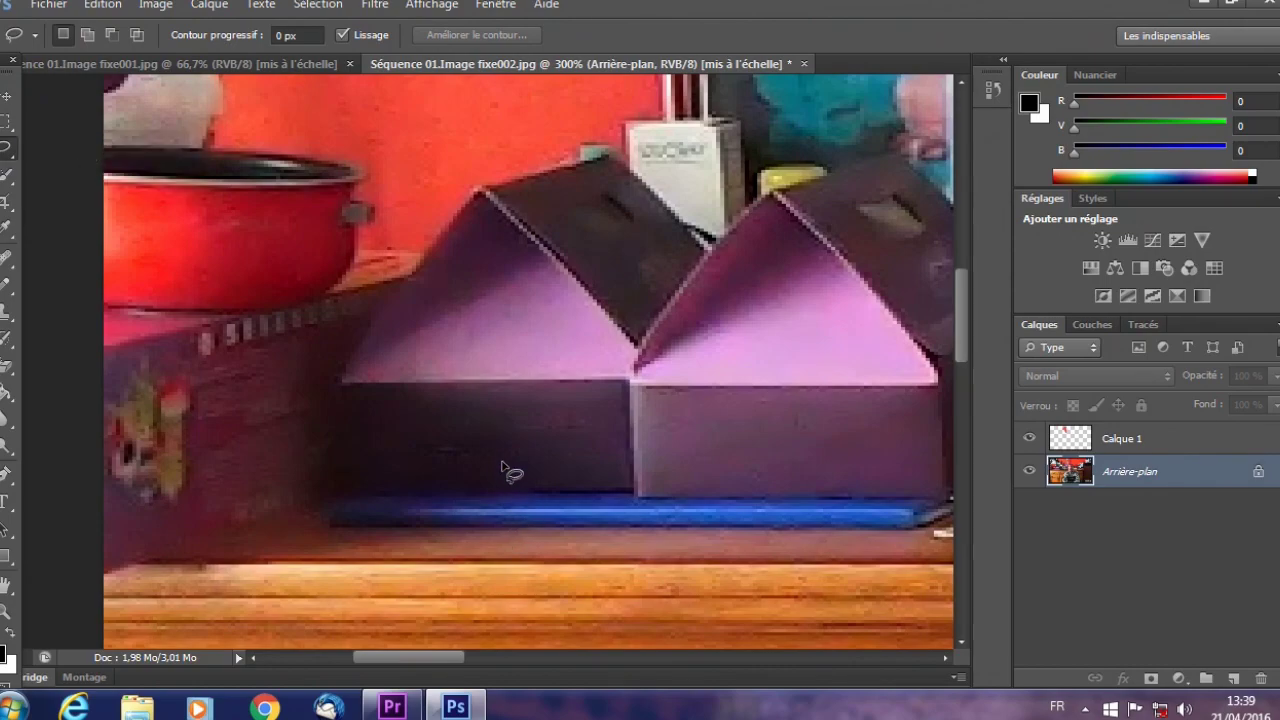
mouse_move(916, 331)
left_mouse_down()
mouse_move(964, 433)
mouse_move(955, 370)
left_mouse_up()
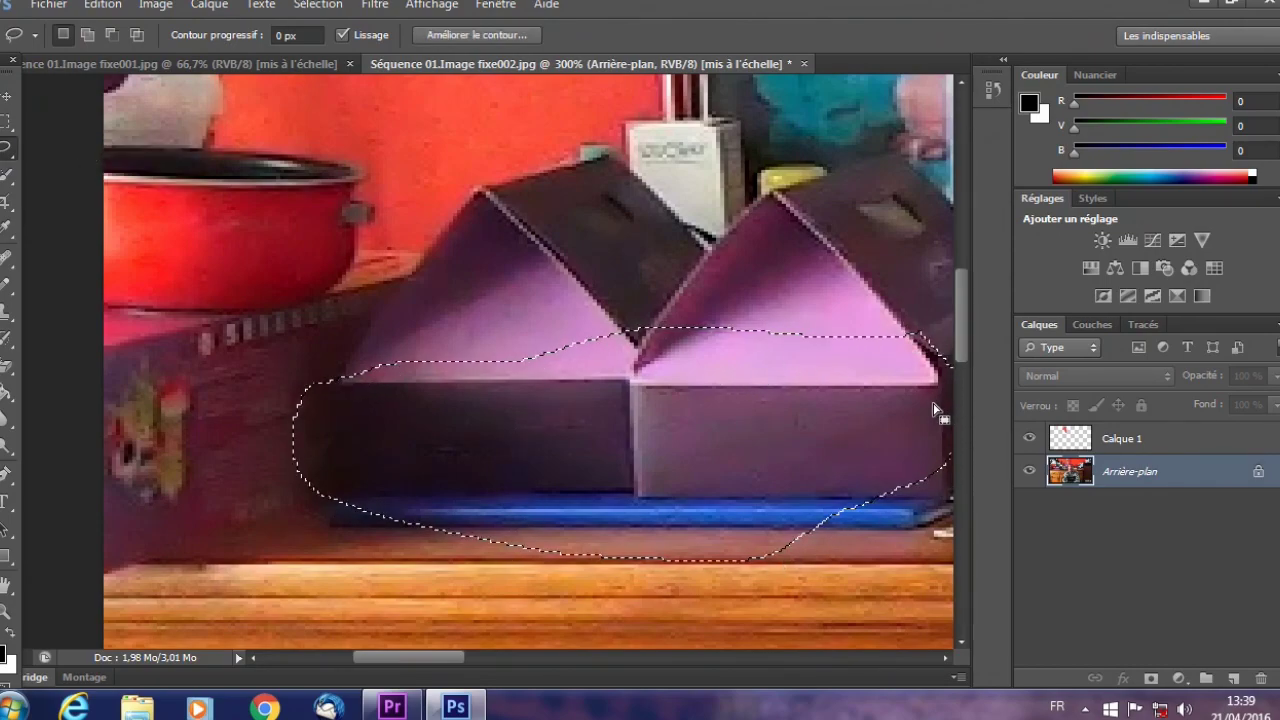
key("ctrl+j")
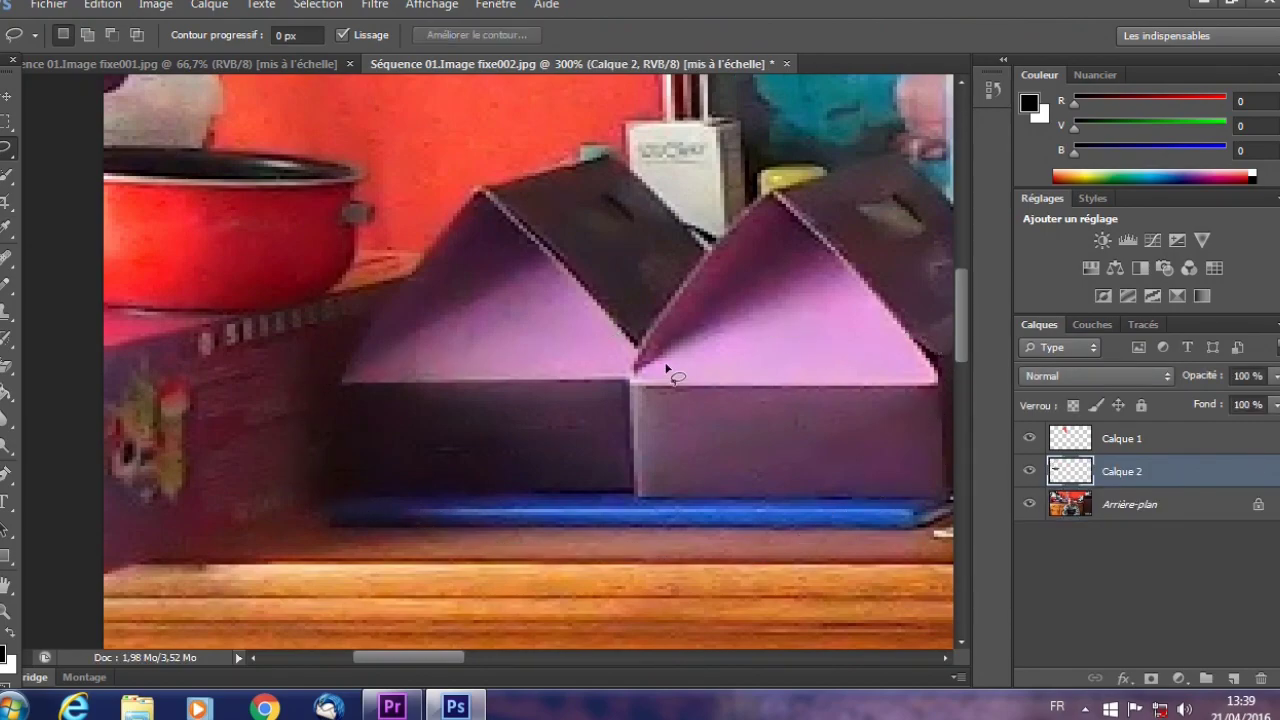
- Lasso the area beside the black stand and copy it from Arrière-plan to Calque 3
scroll(288, 466, "up", 3)
scroll(295, 475, "up", 2)
scroll(295, 475, "up", 2)
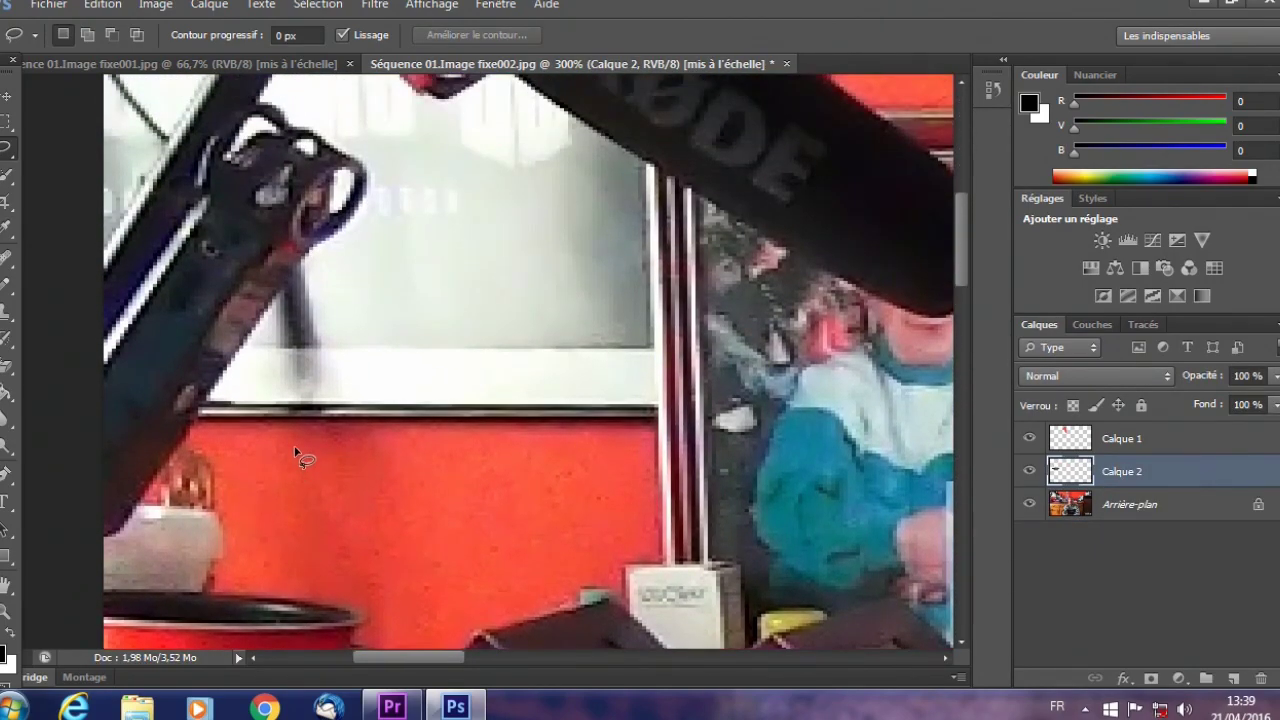
mouse_move(385, 105)
left_mouse_down()
mouse_move(102, 160)
mouse_move(466, 252)
left_mouse_up()
key("ctrl+c")
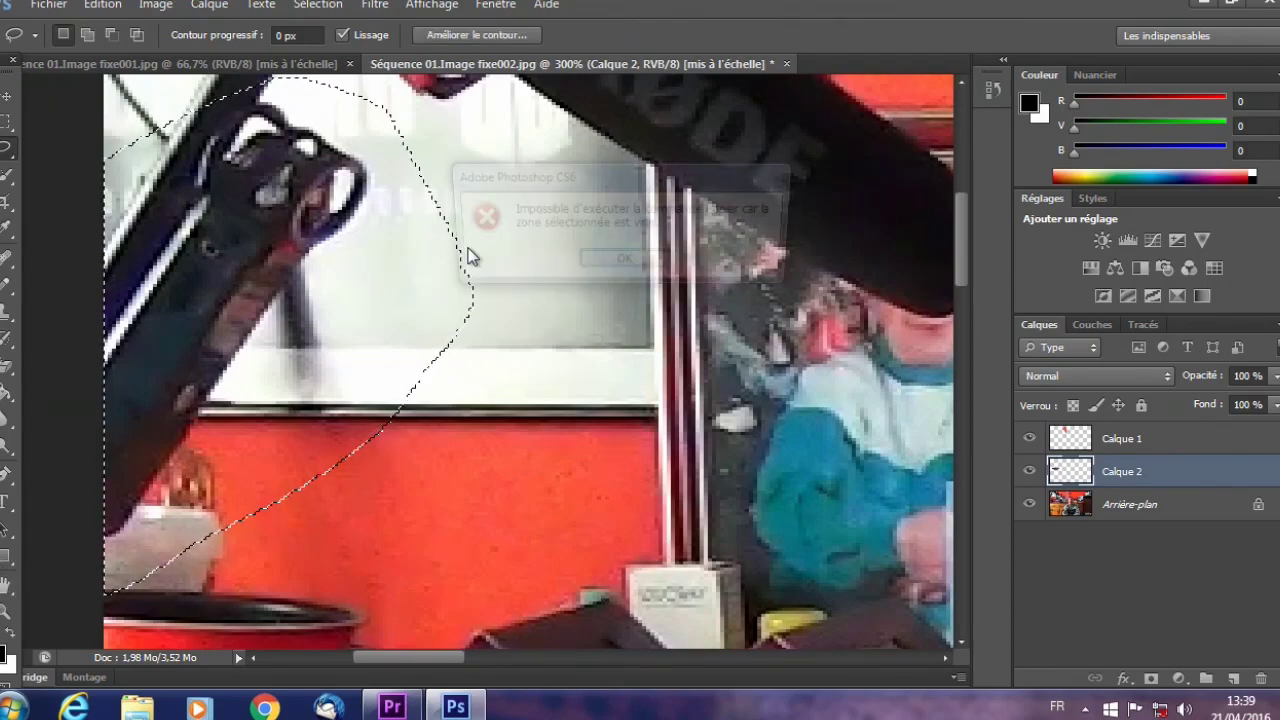
left_click(622, 263)
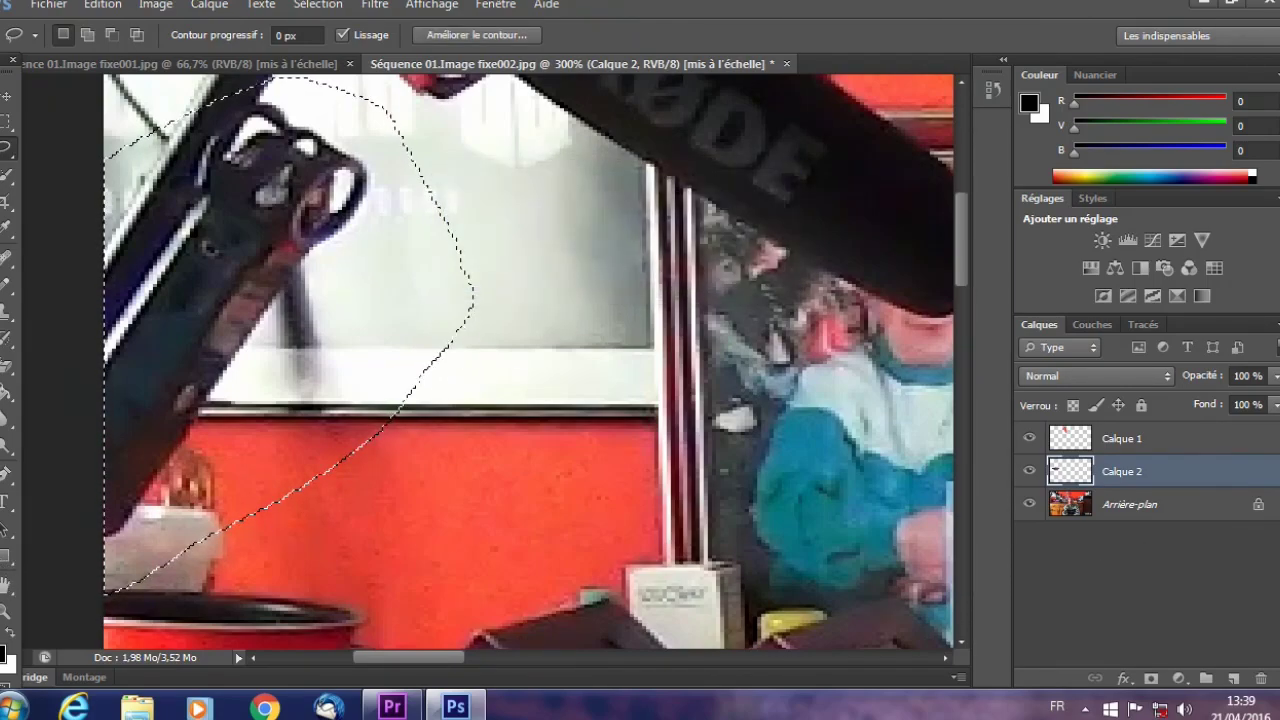
left_click(1145, 507)
key("ctrl+j")
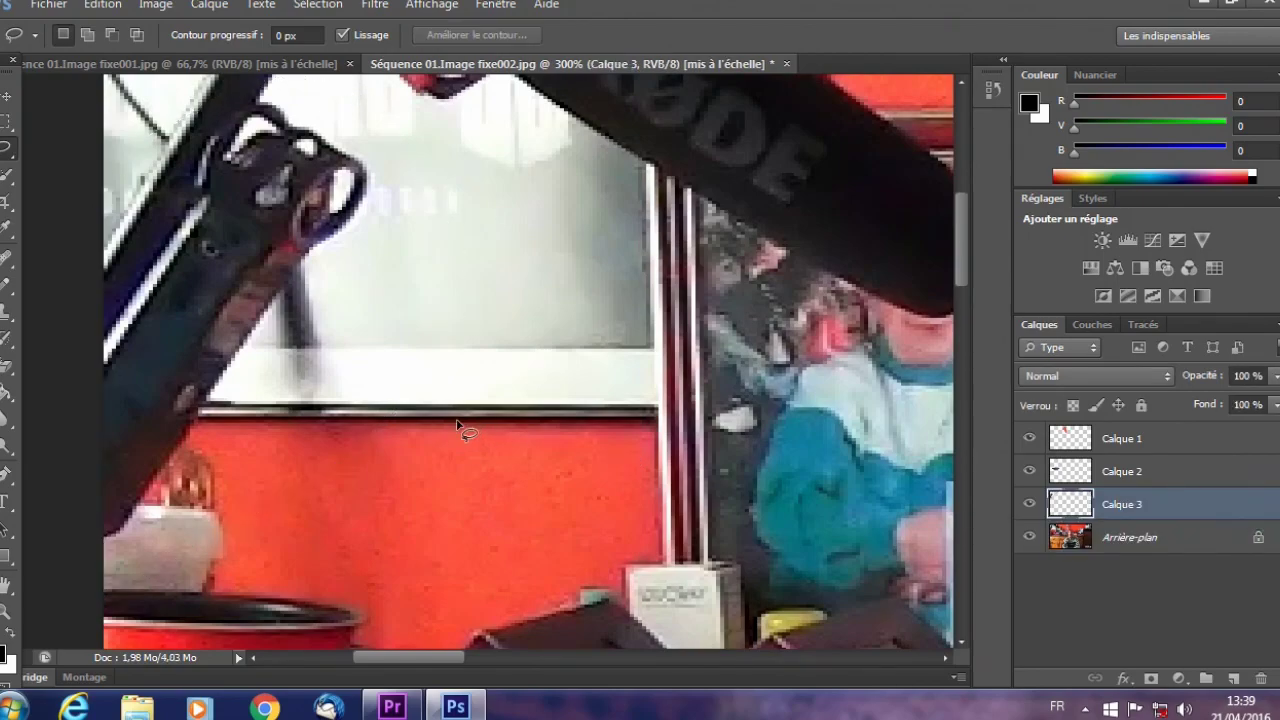
left_click_drag(436, 666, 720, 668)
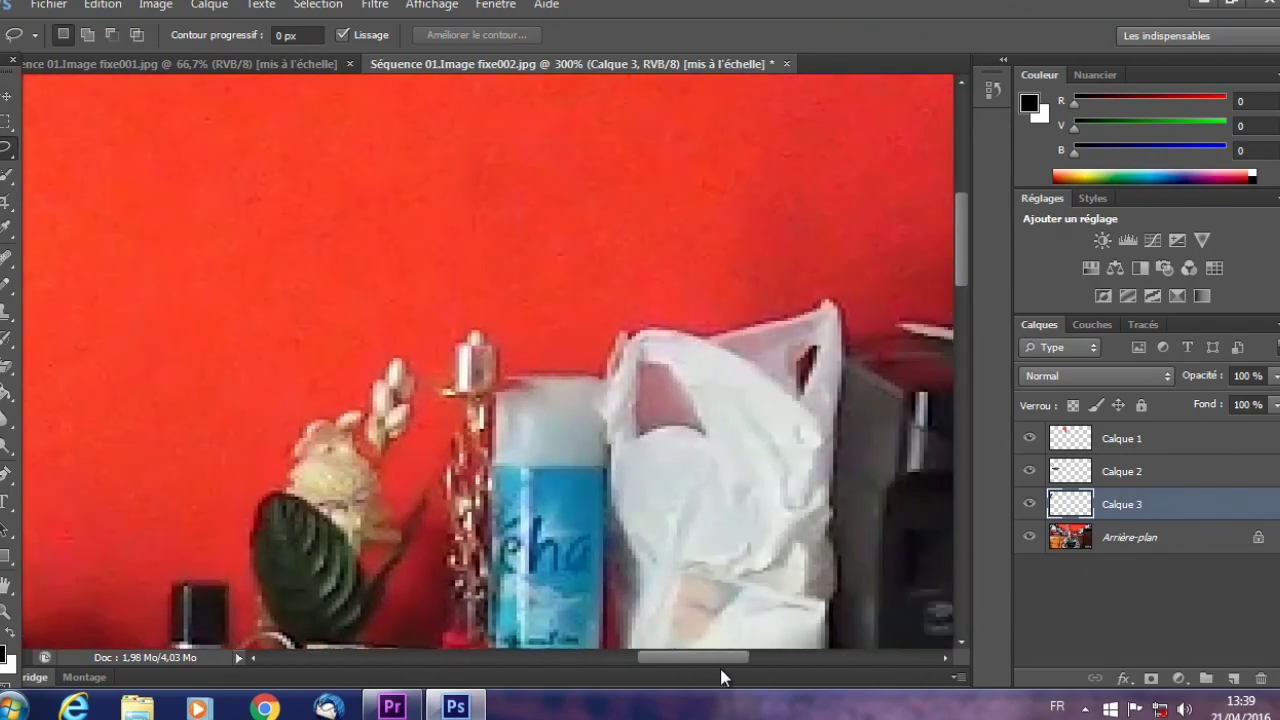
- Lasso a patch of the red wall and copy it from Arrière-plan to Calque 4
scroll(590, 280, "up", 2)
scroll(581, 300, "up", 3)
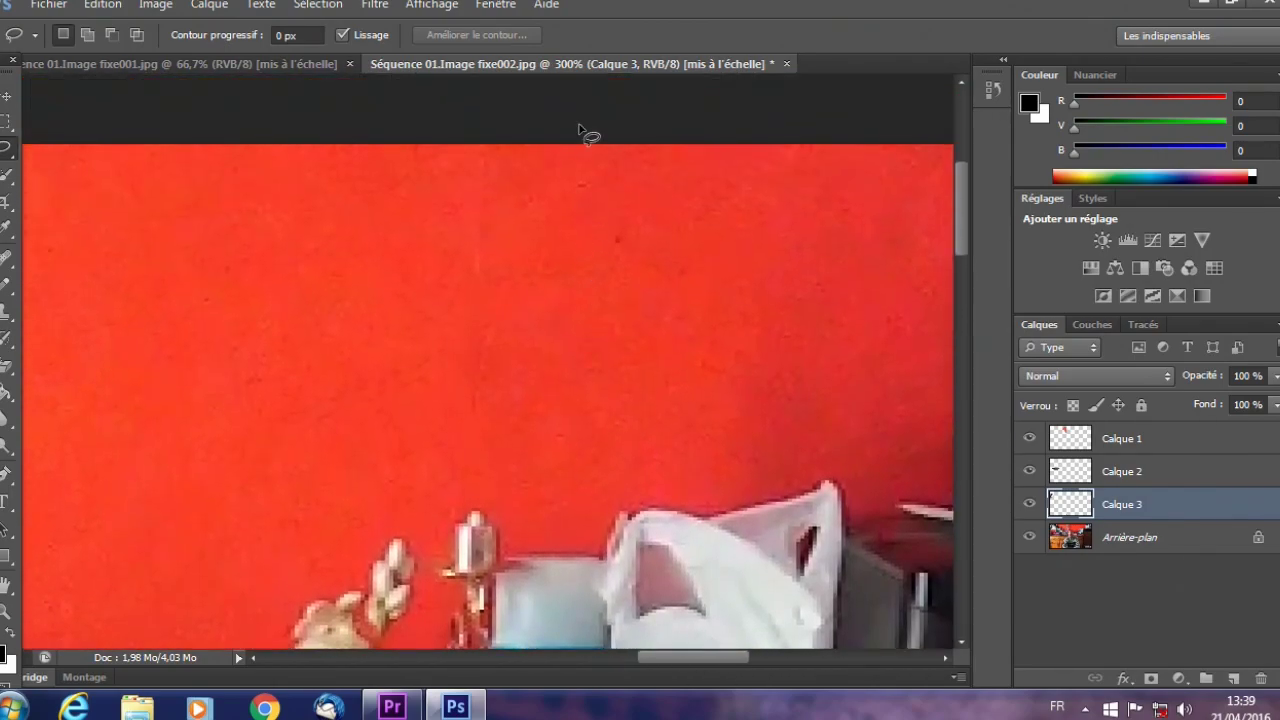
left_click_drag(351, 480, 664, 245)
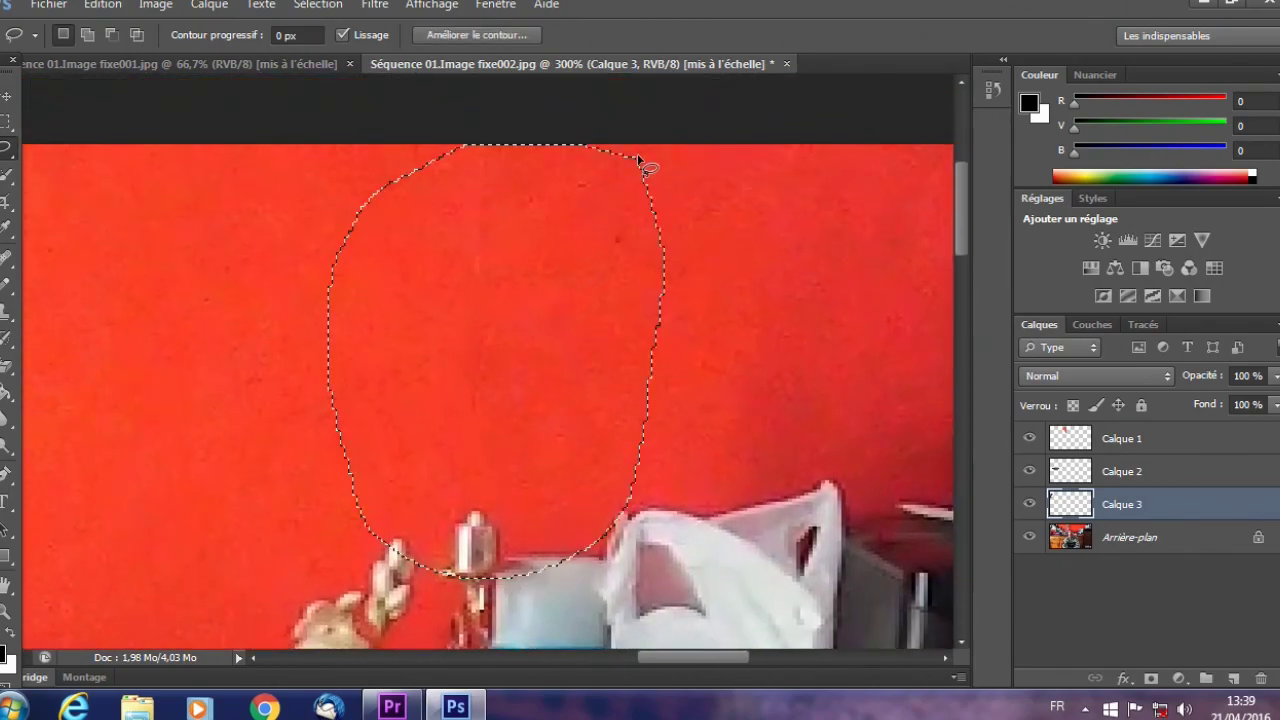
left_click(1100, 543)
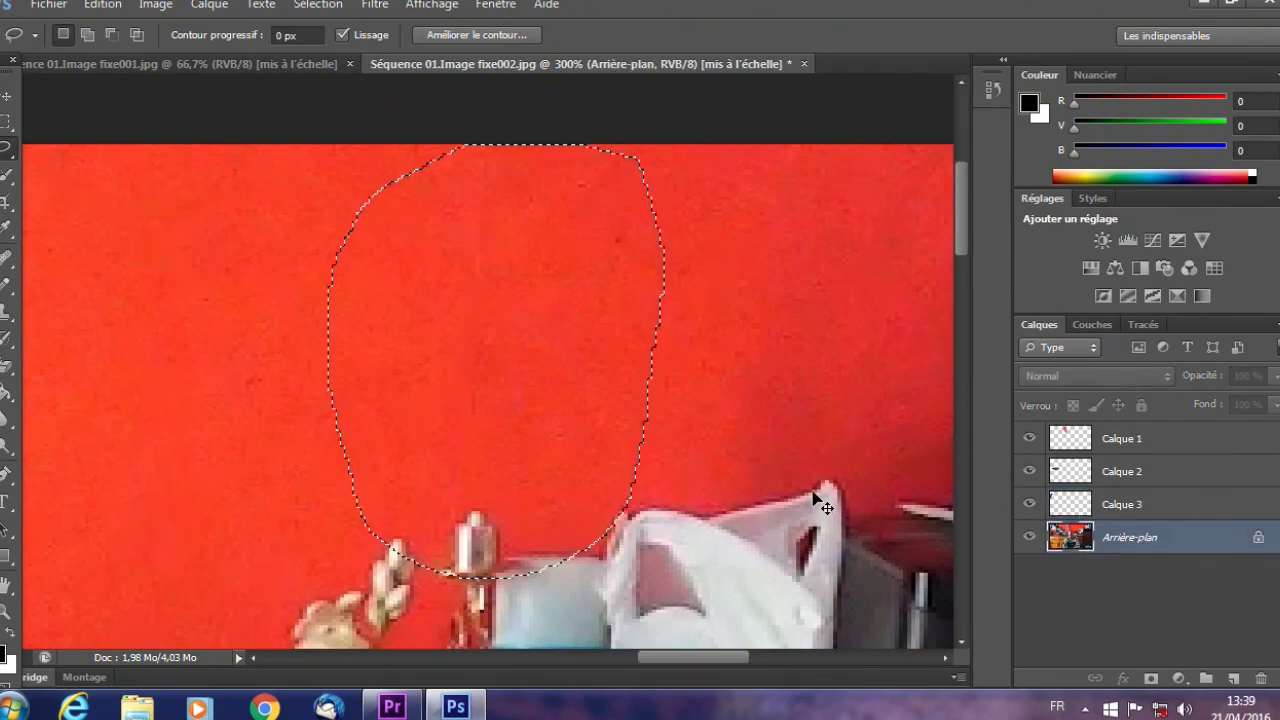
key("ctrl+j")
- Outline the dark area below the drawer knob with Arrière-plan active
left_click_drag(674, 659, 771, 659)
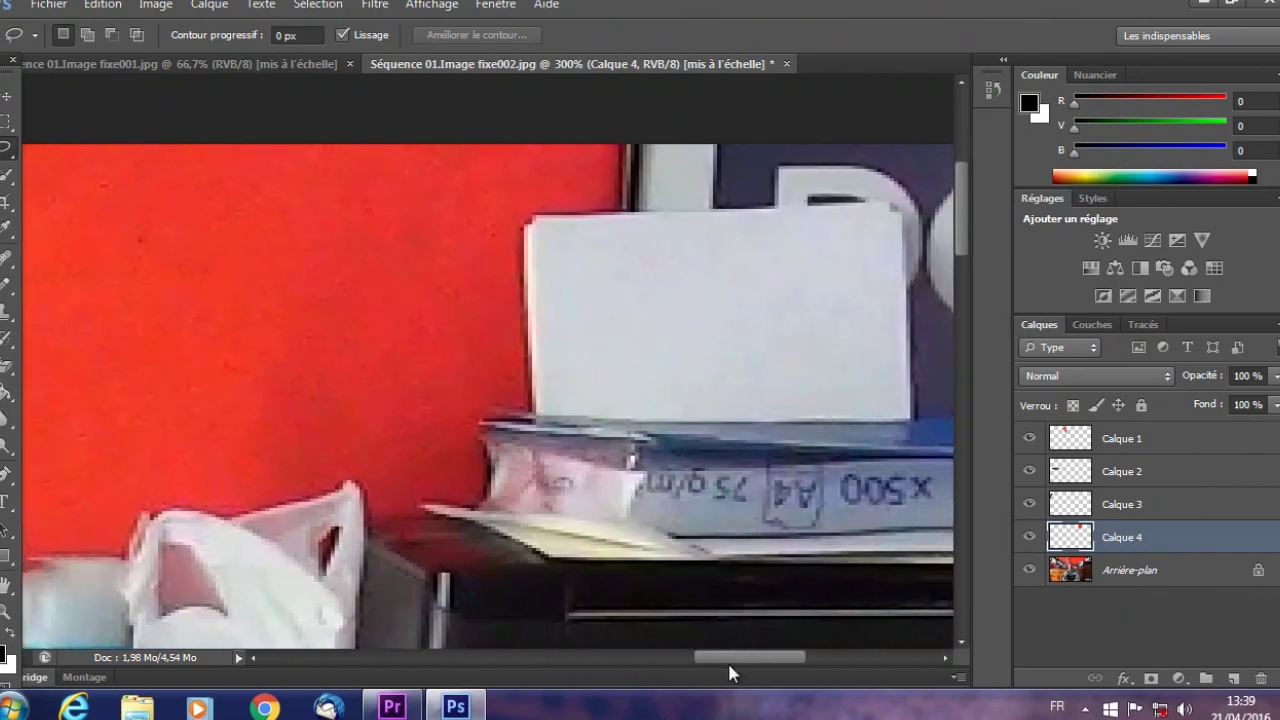
scroll(745, 525, "down", 1)
scroll(740, 524, "down", 3)
scroll(743, 523, "down", 2)
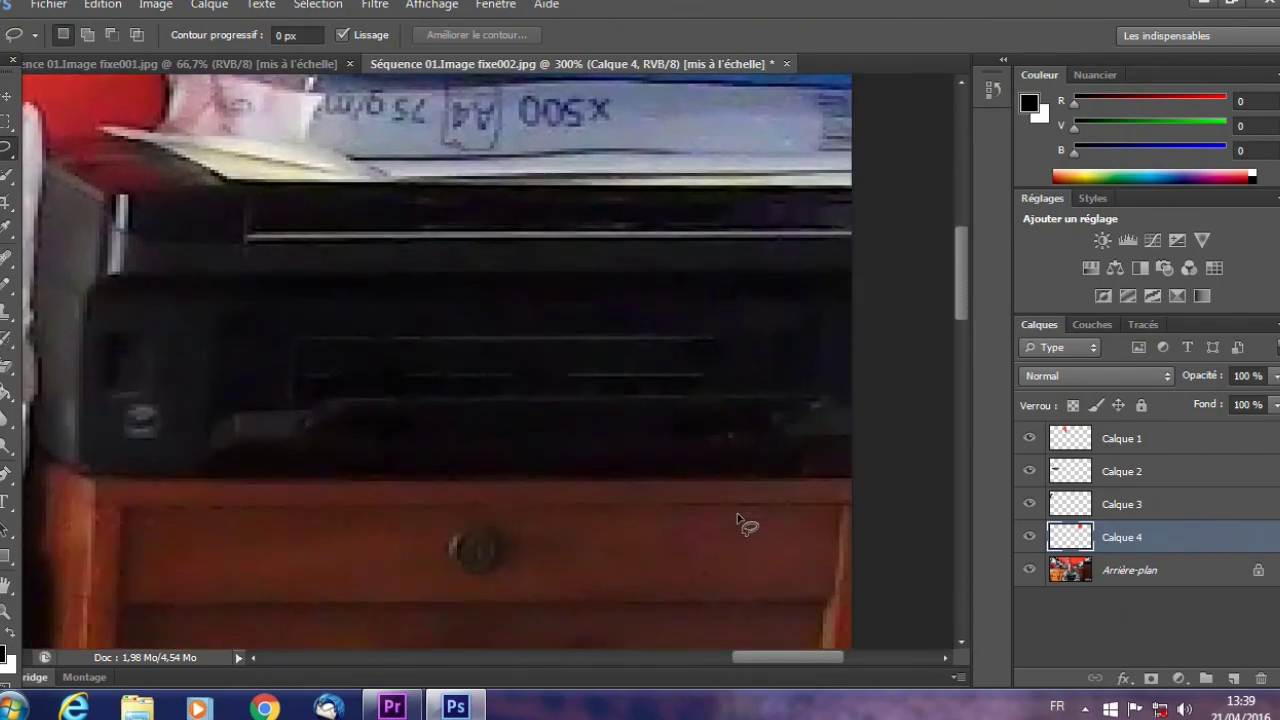
scroll(743, 523, "down", 3)
scroll(700, 450, "down", 1)
left_click_drag(668, 340, 676, 342)
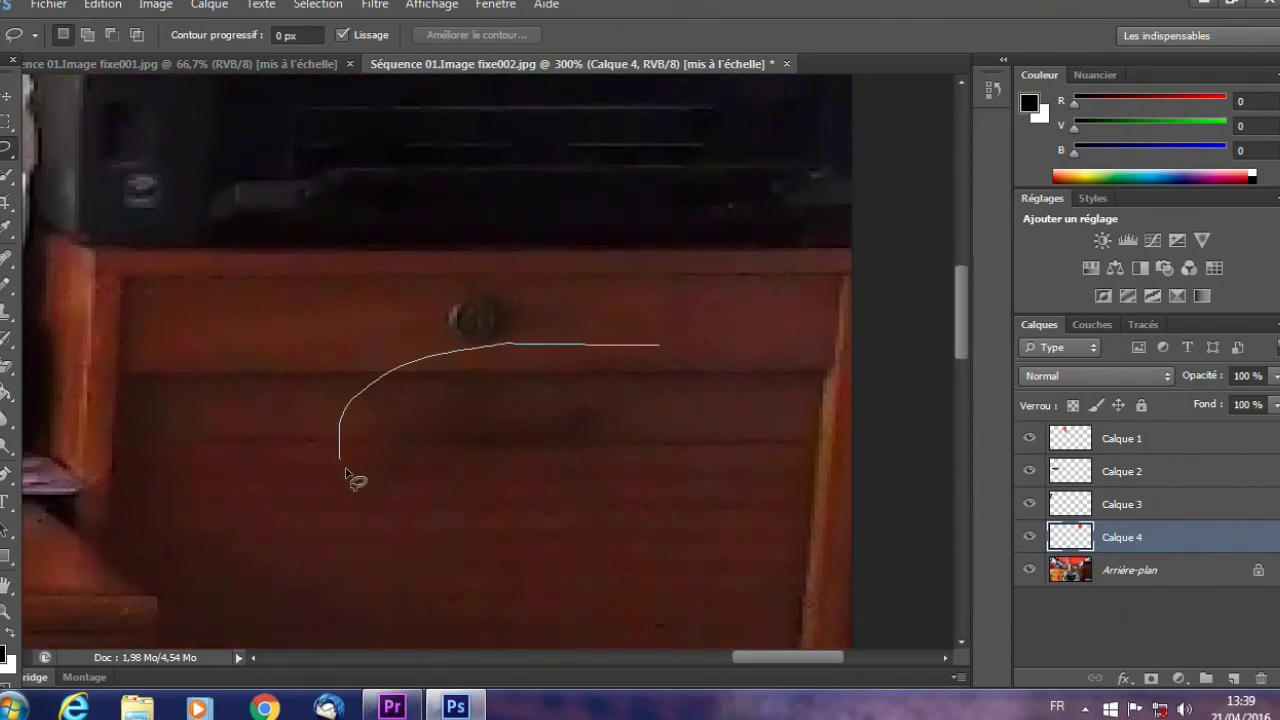
left_click(1118, 574)
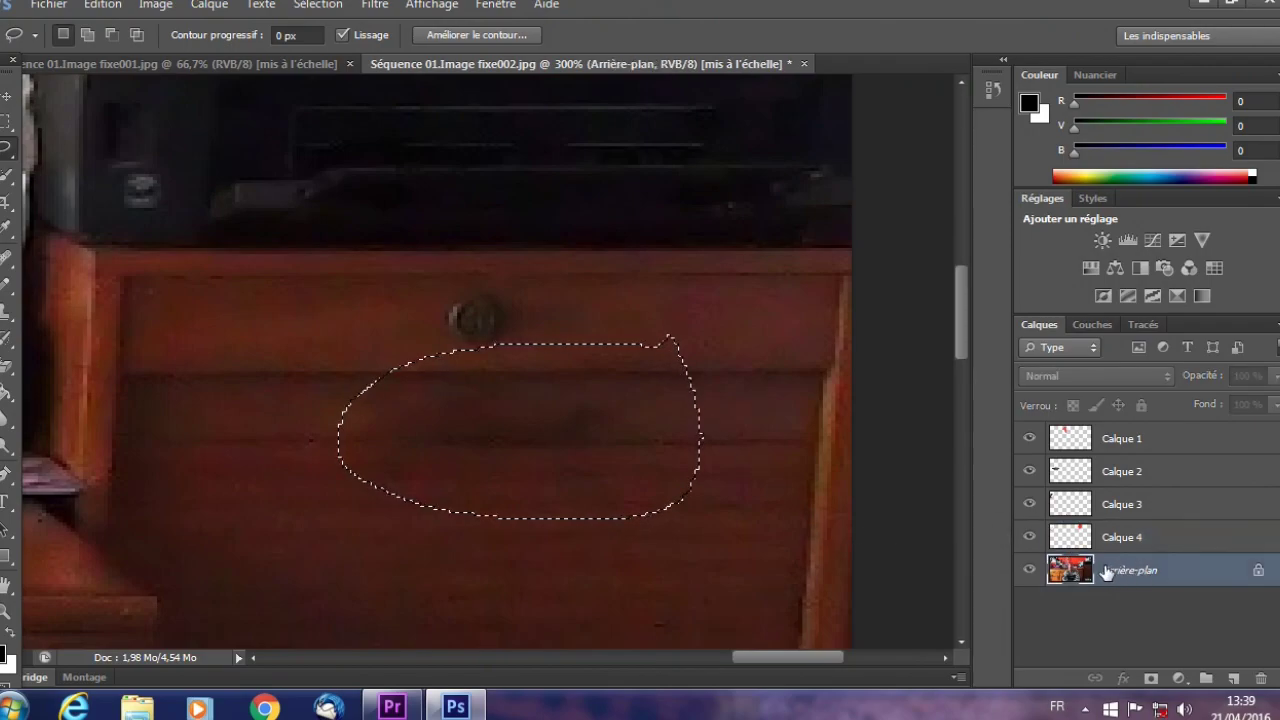
- Copy the drawer patch to Calque 5 and delete the Arrière-plan background layer
key("ctrl+j")
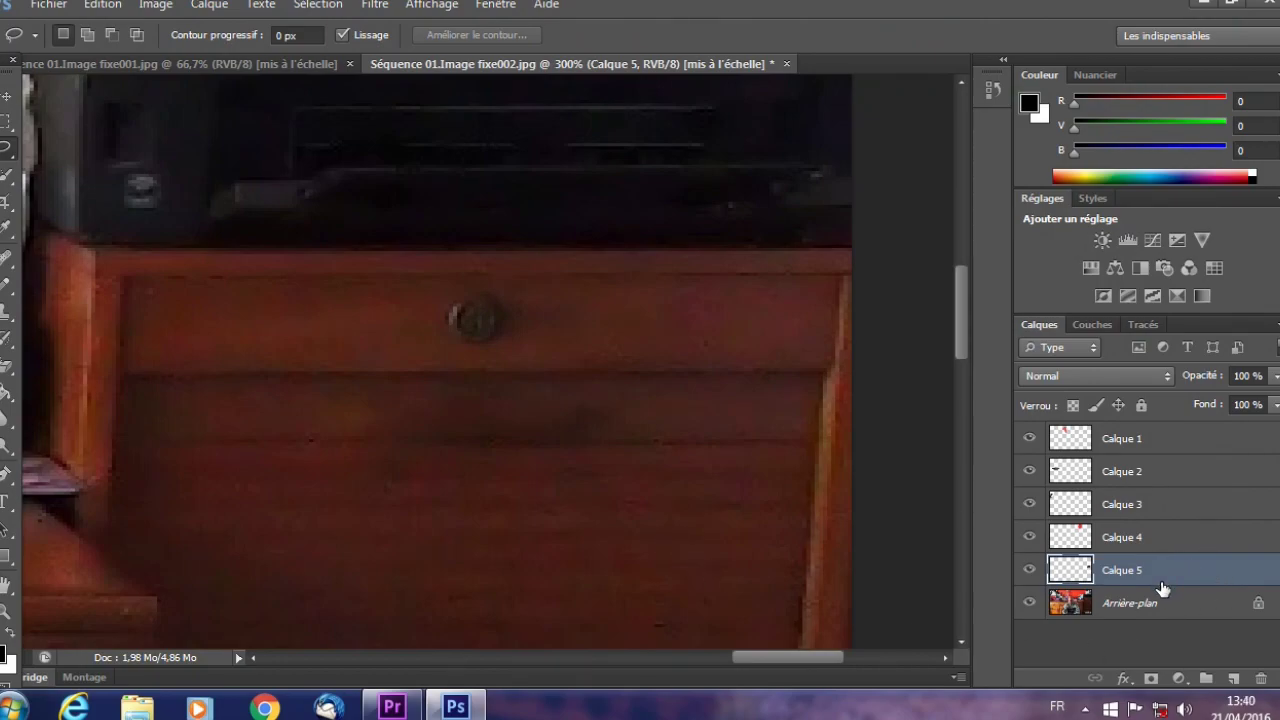
left_click(1145, 615)
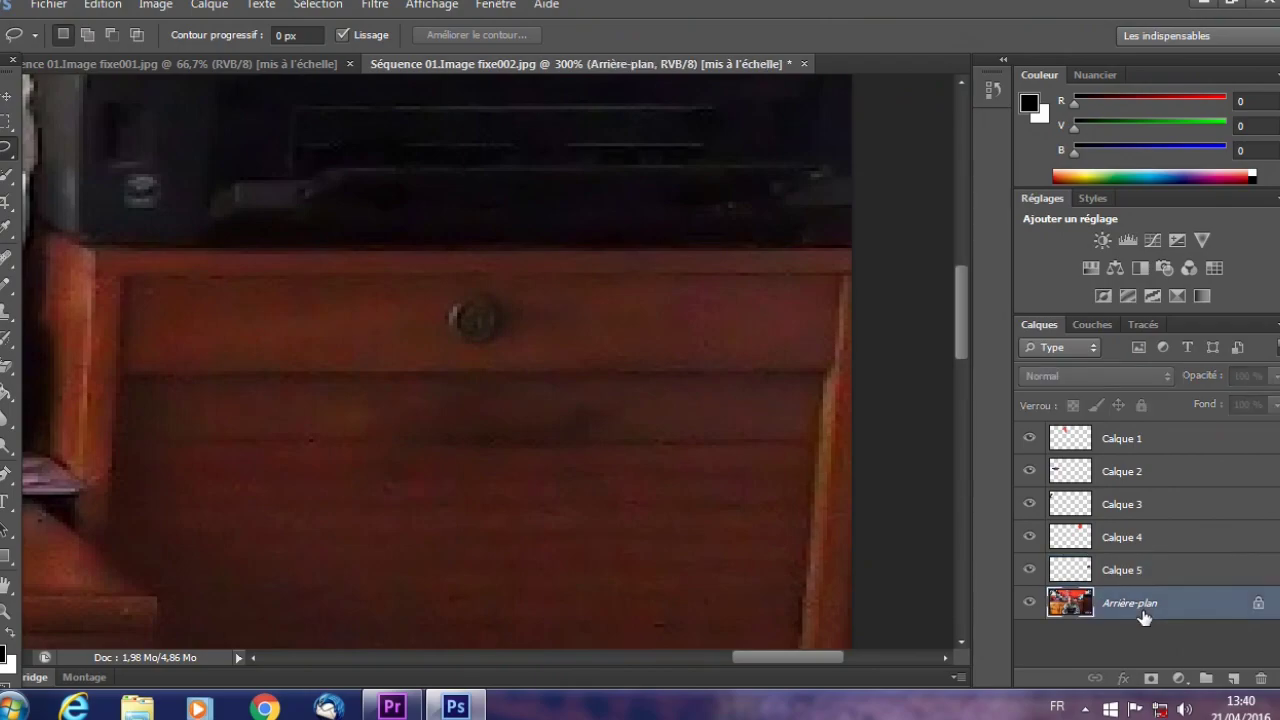
key("Delete")
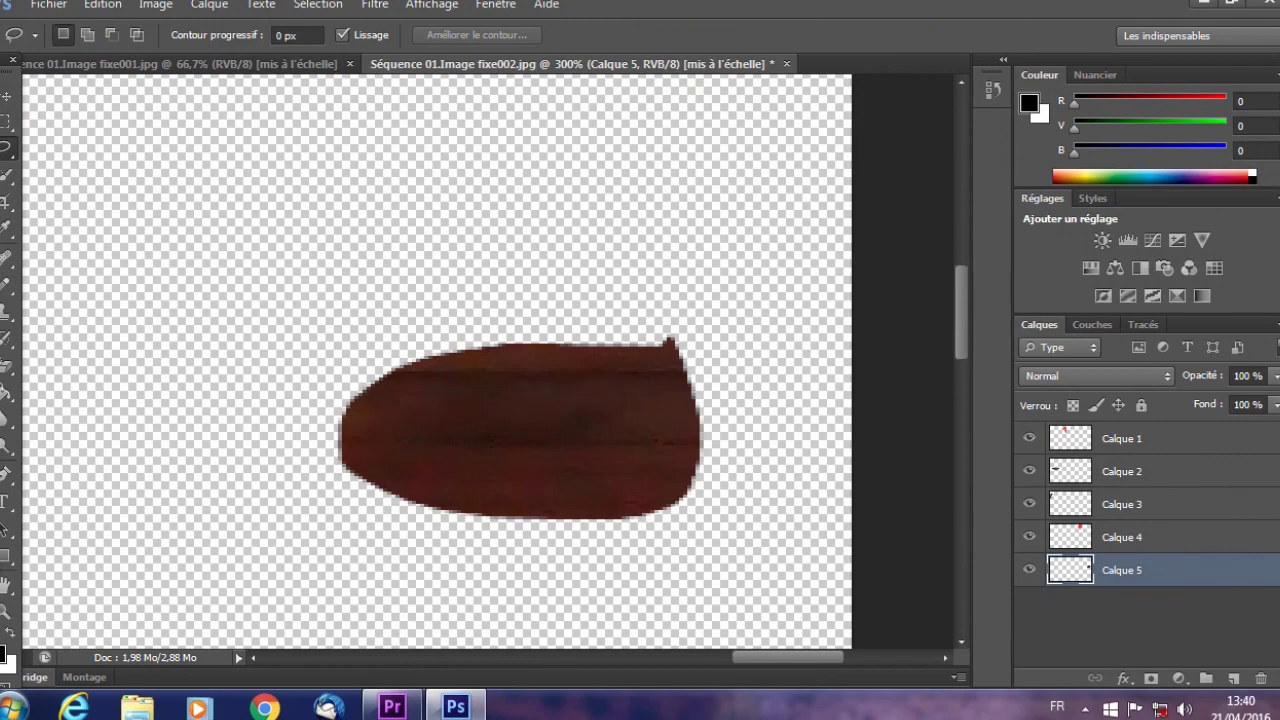
- Zoom out to the whole image and add Calque 4 and Calque 3 to the layer selection
left_click(5, 588)
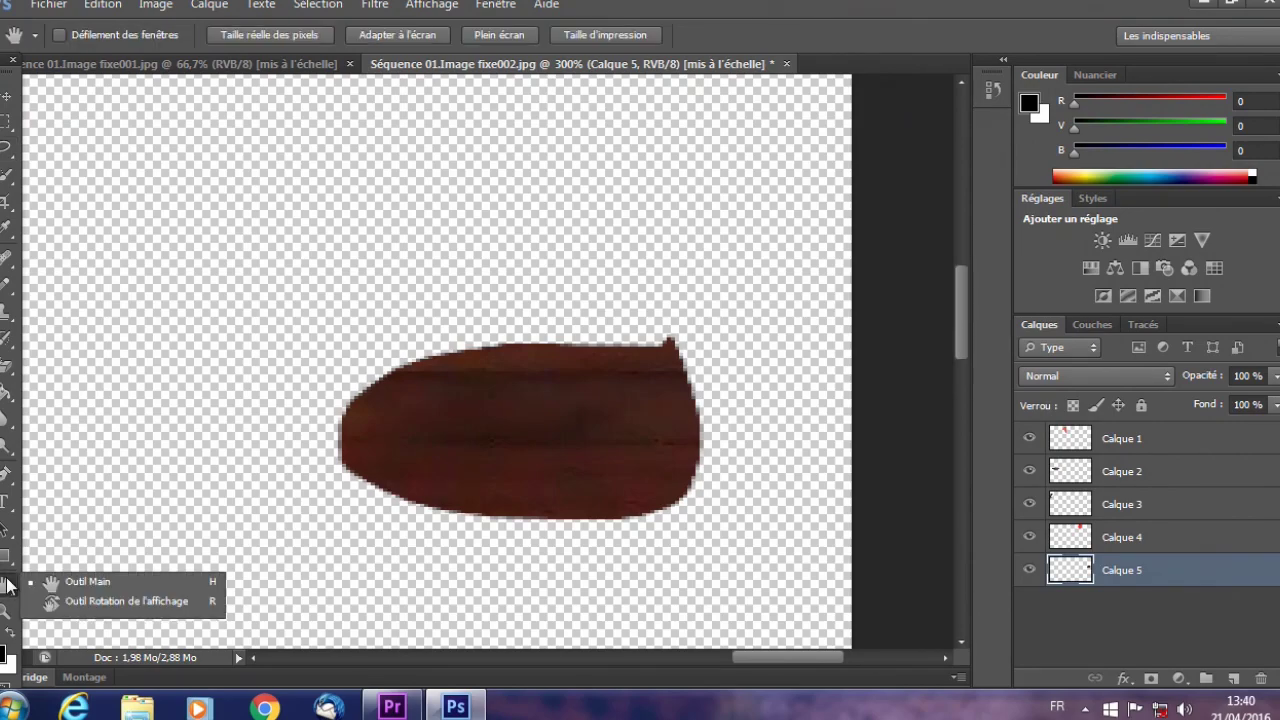
left_click(7, 560)
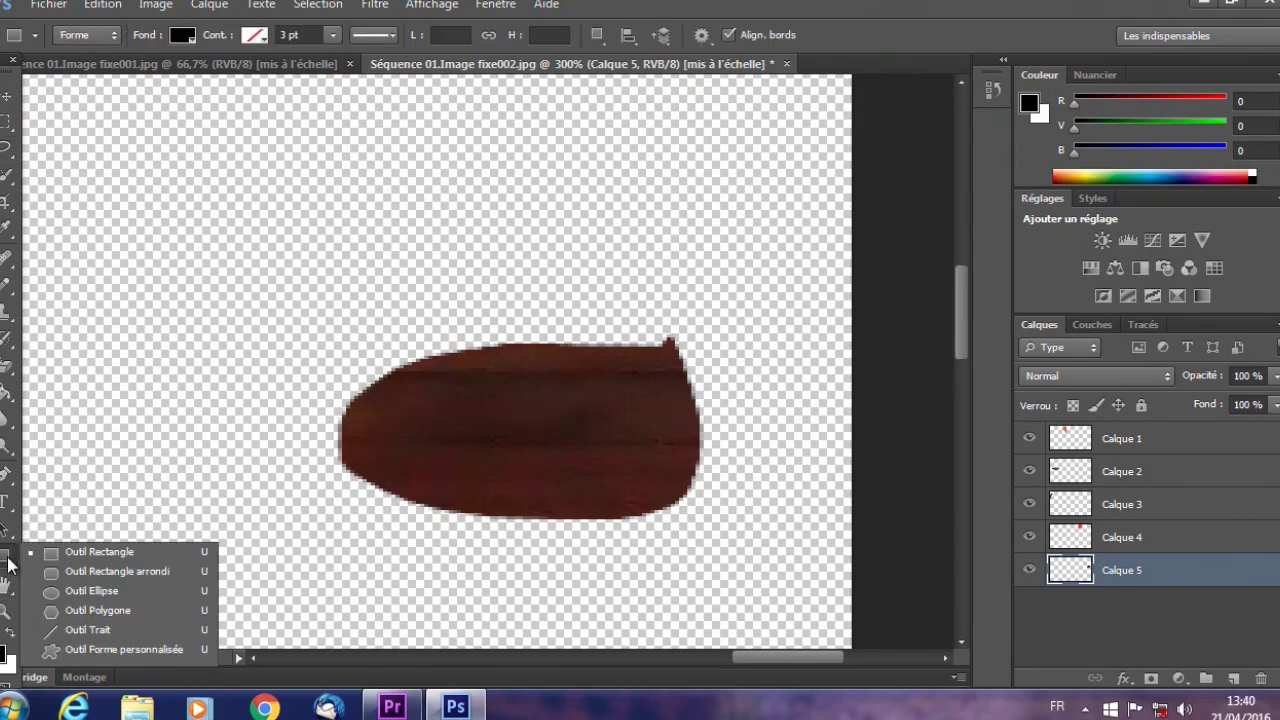
left_click(12, 617)
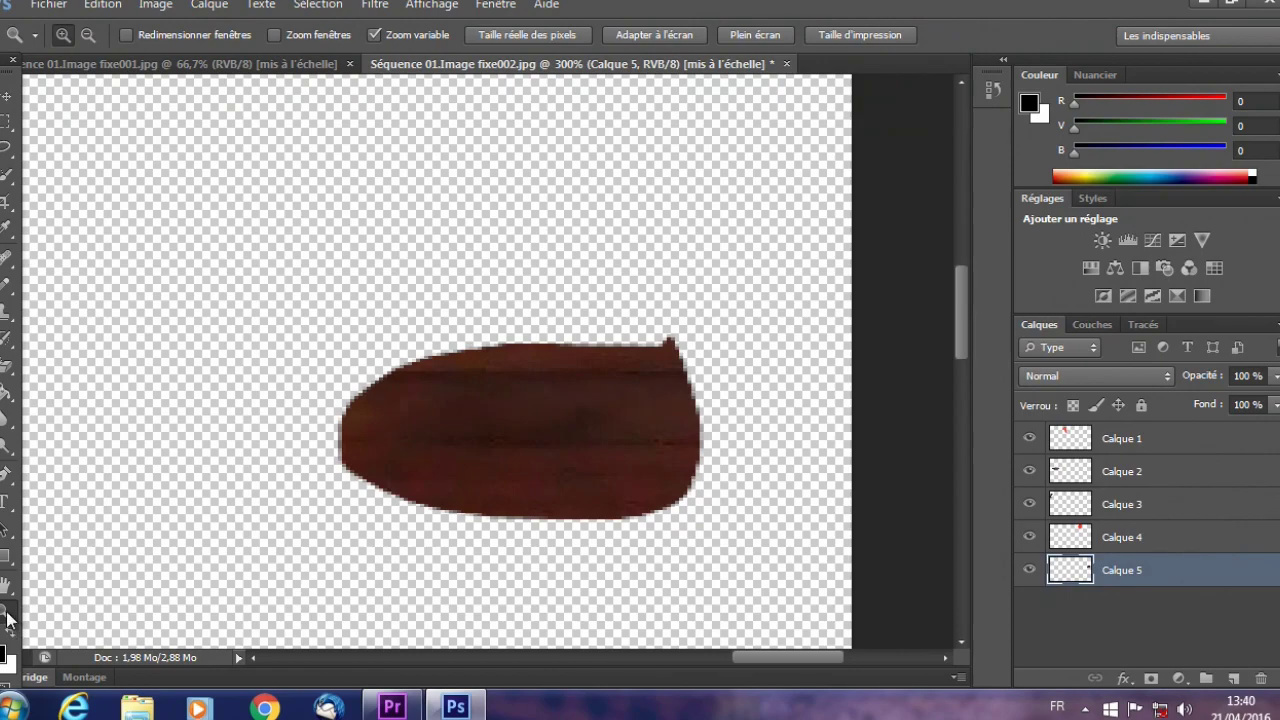
left_click(88, 36)
left_click(245, 432)
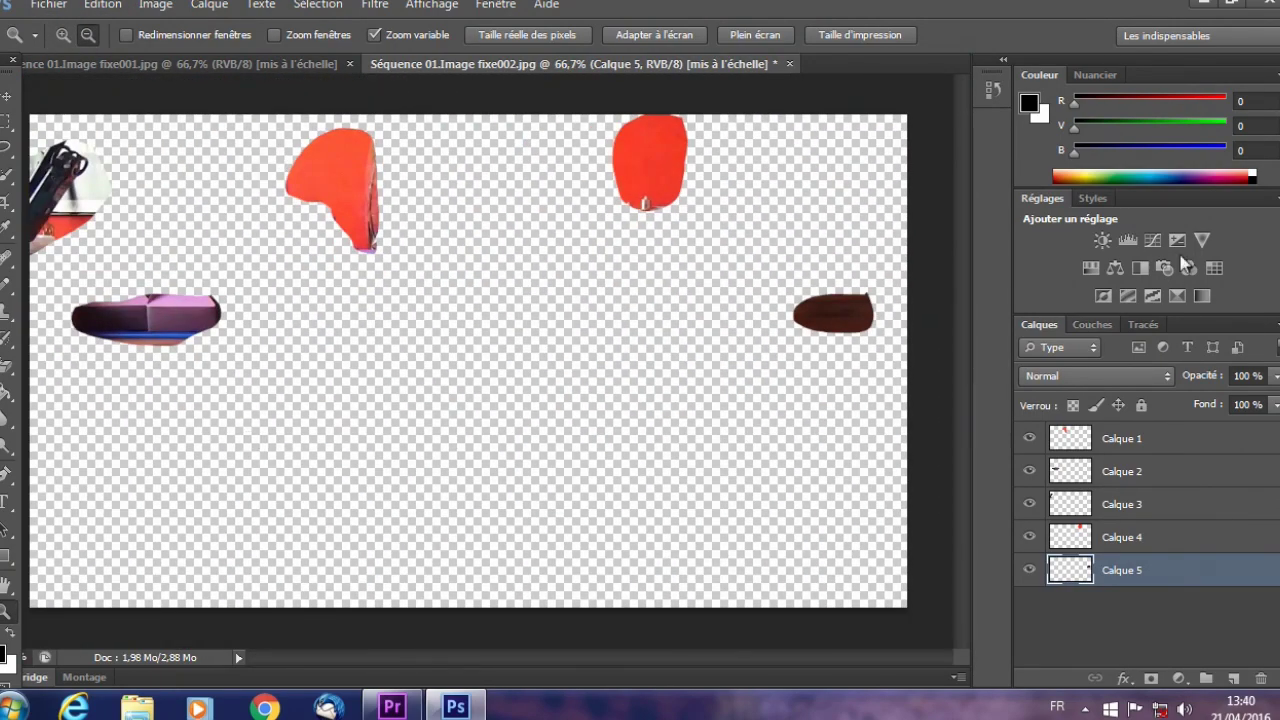
left_click(1125, 541, "shift")
left_click(1130, 505, "shift")
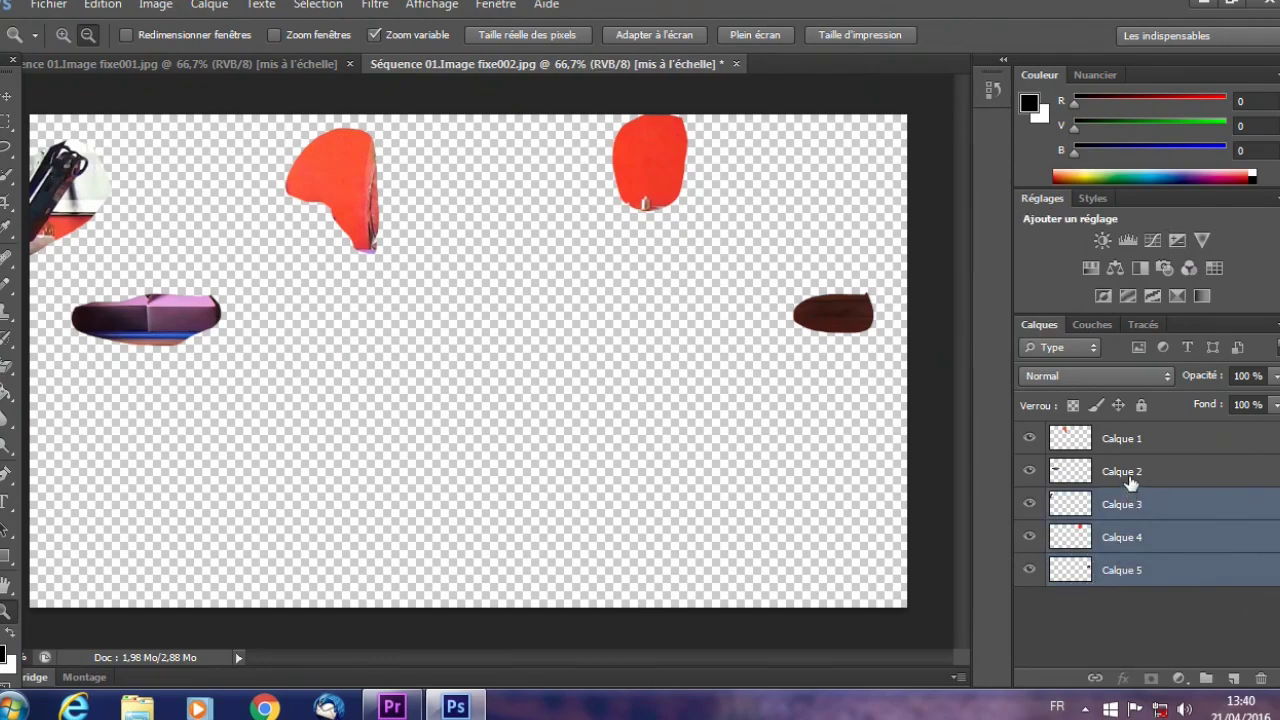
- Select Calque 1 through Calque 5 and merge them with Ctrl+E
left_click(1133, 472, "shift")
left_click(1137, 440, "shift")
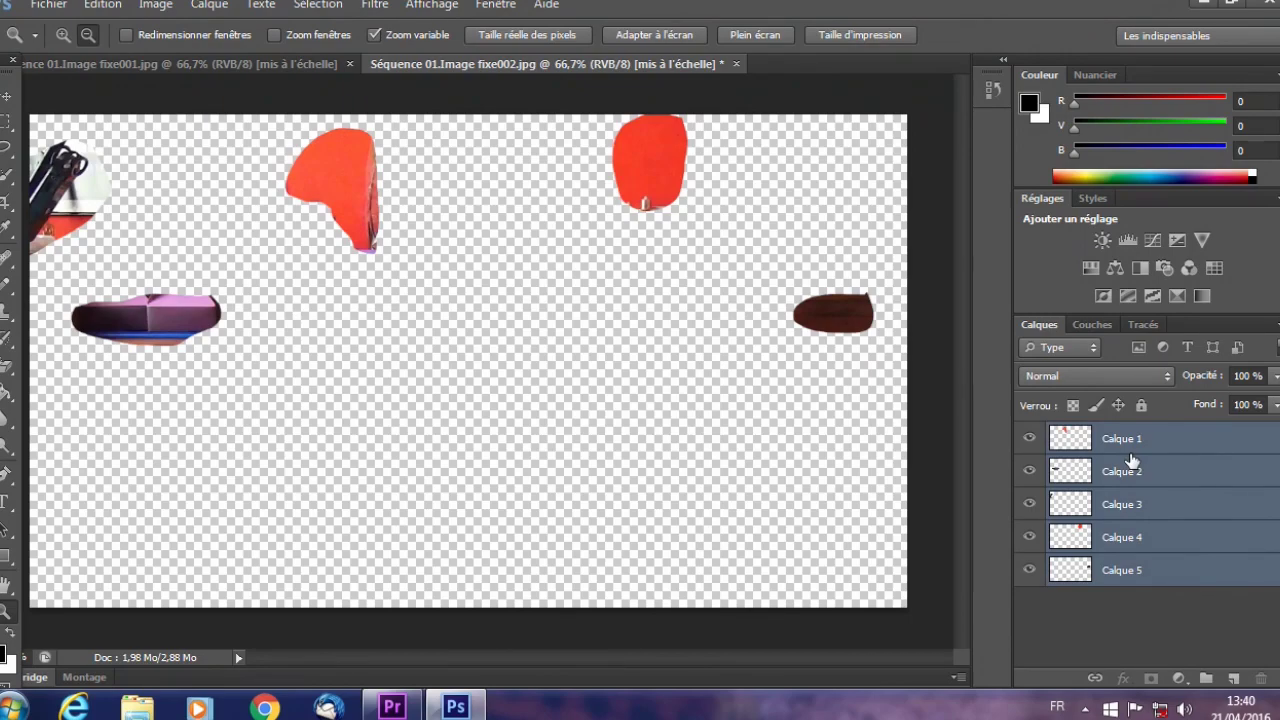
key("ctrl+e")
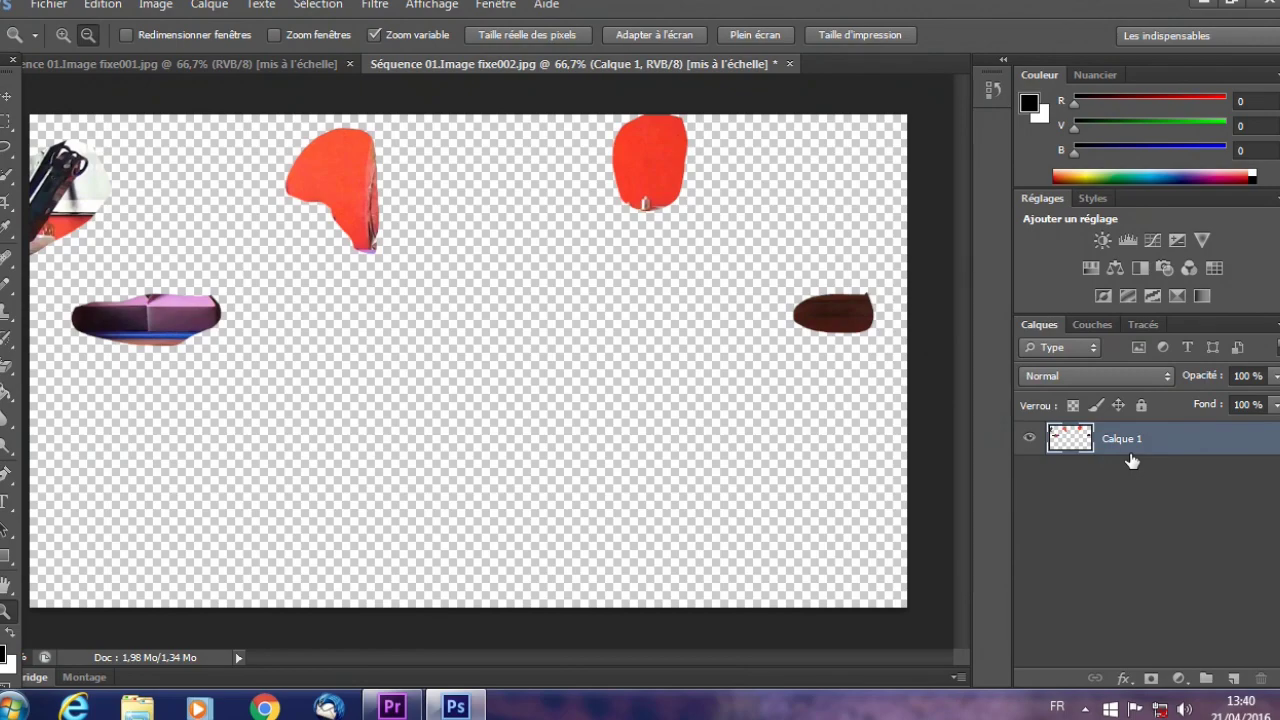
- Save the merged layer as Séquence 01.Image fixe002.psd with maximum compatibility, then quit Photoshop
left_click(48, 5)
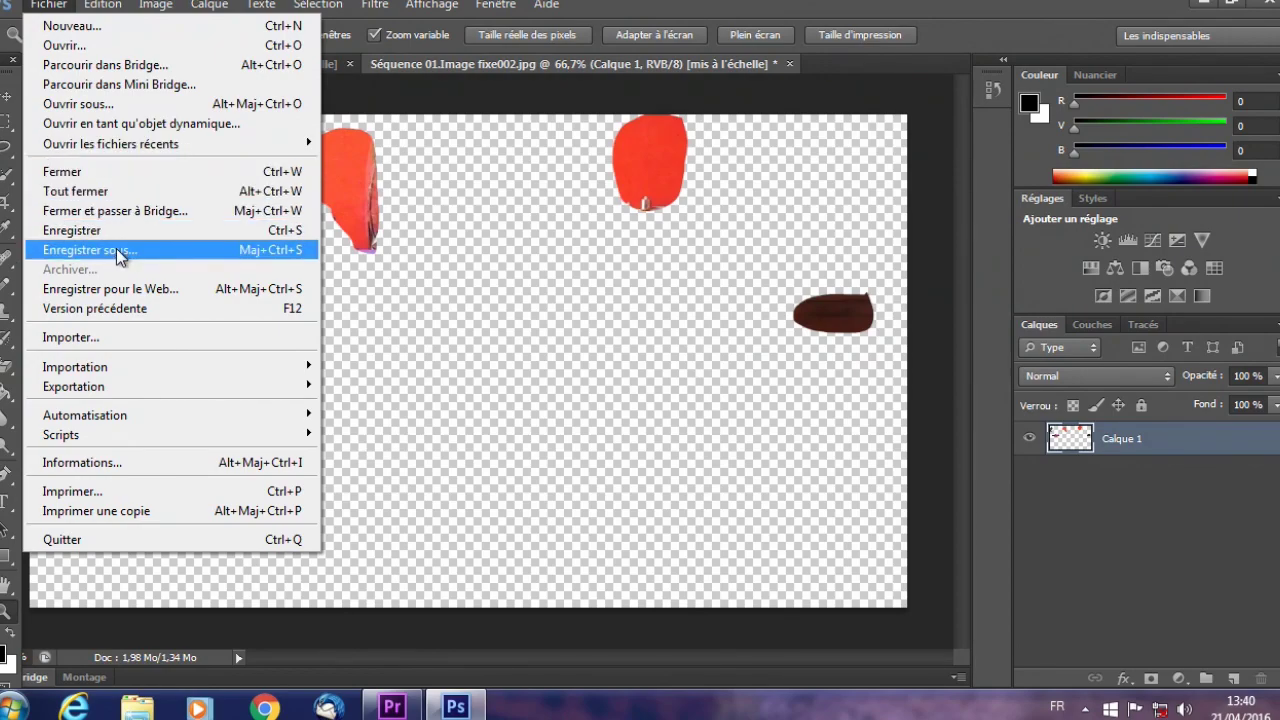
left_click(120, 250)
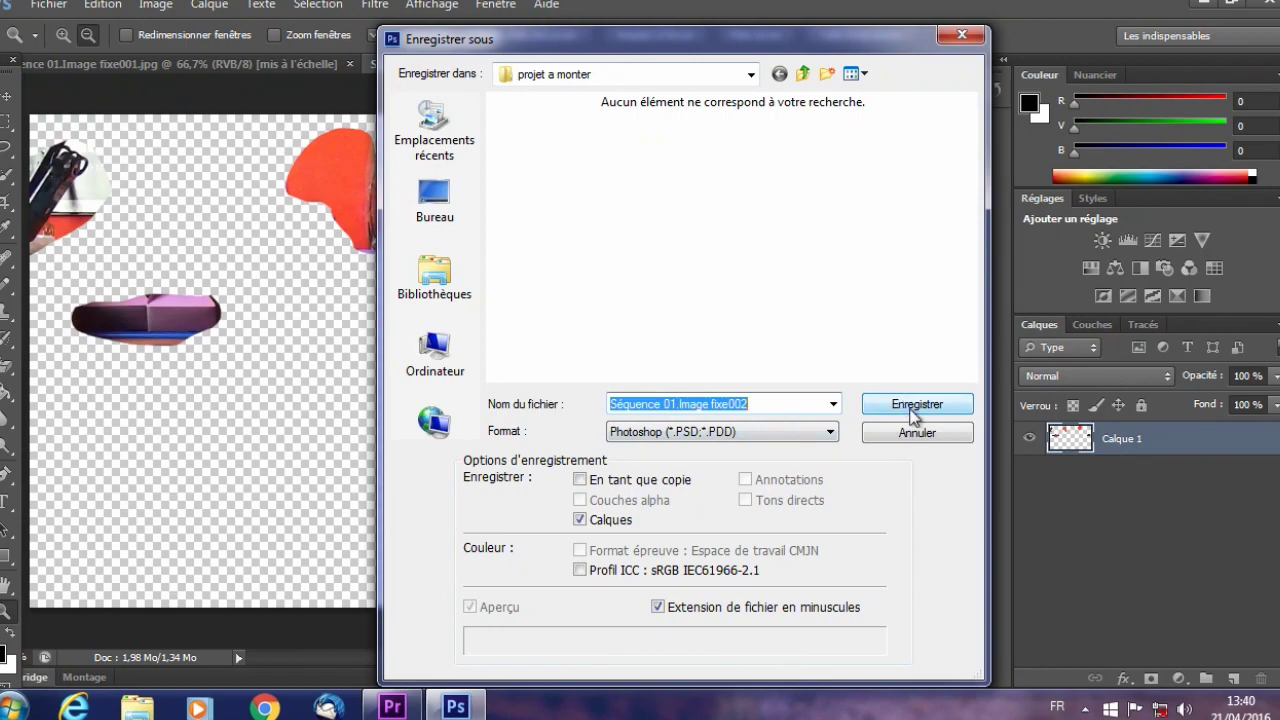
left_click(912, 406)
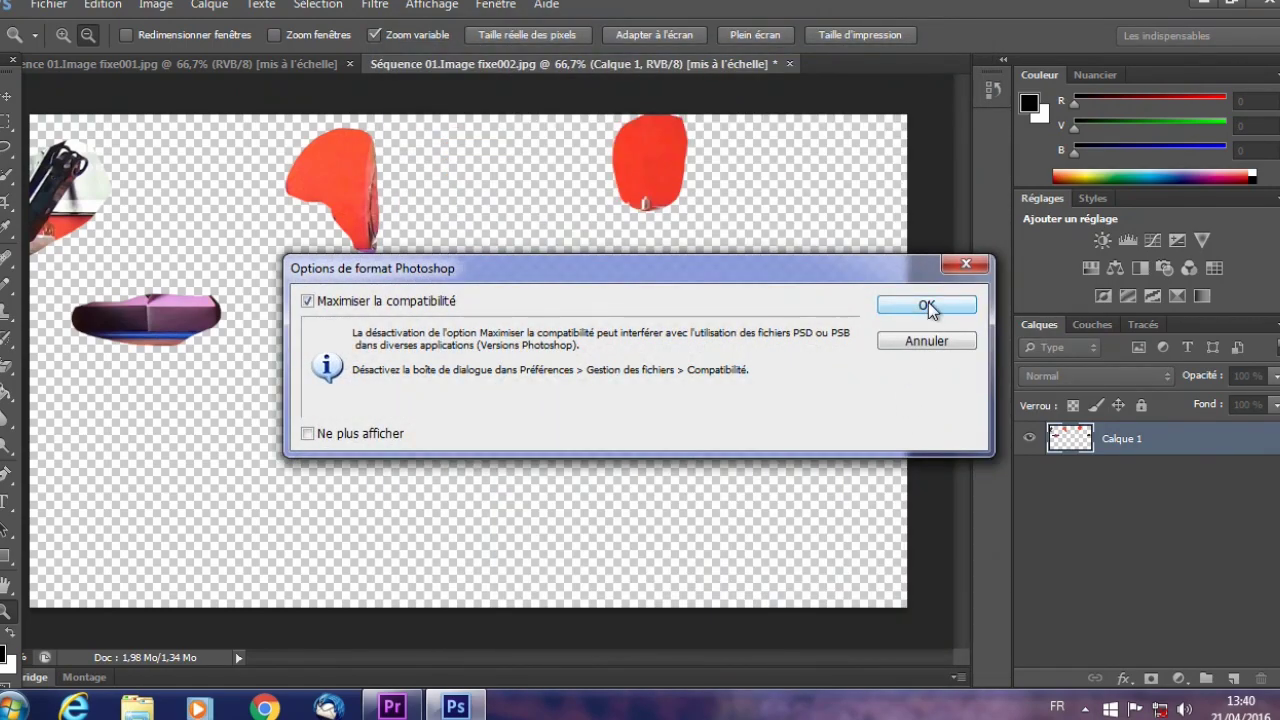
left_click(927, 306)
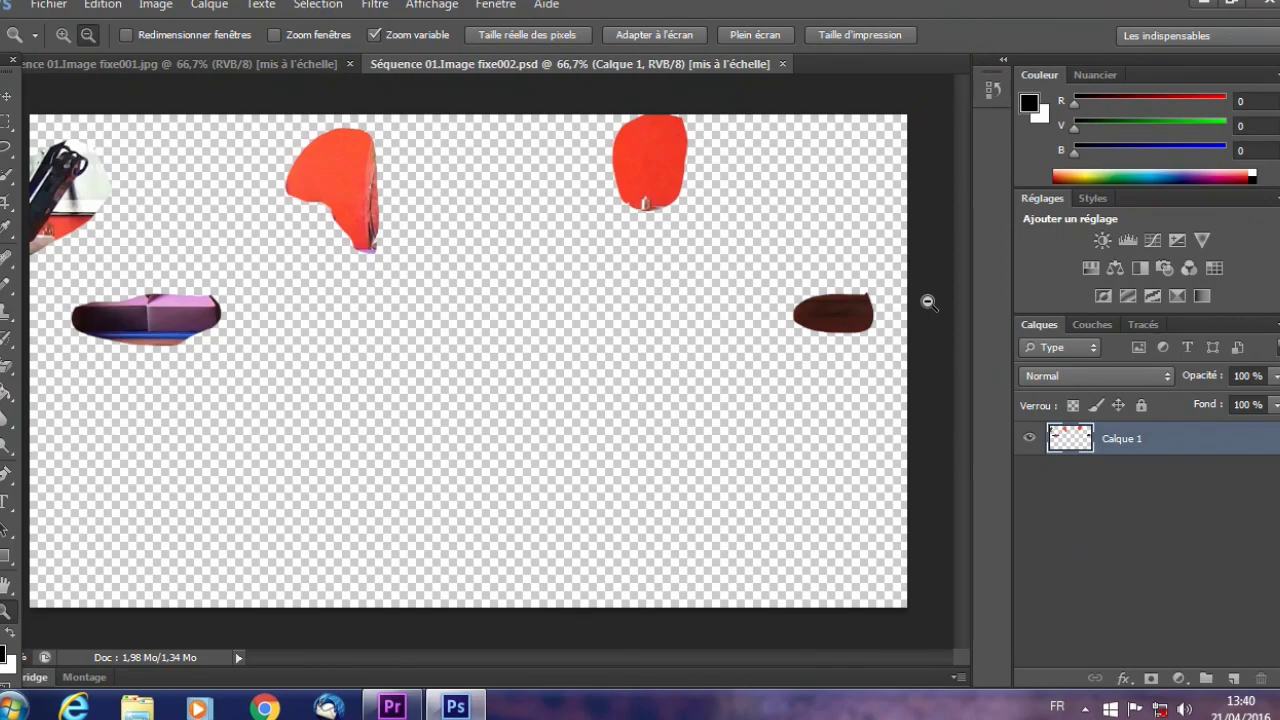
key("ctrl+q")
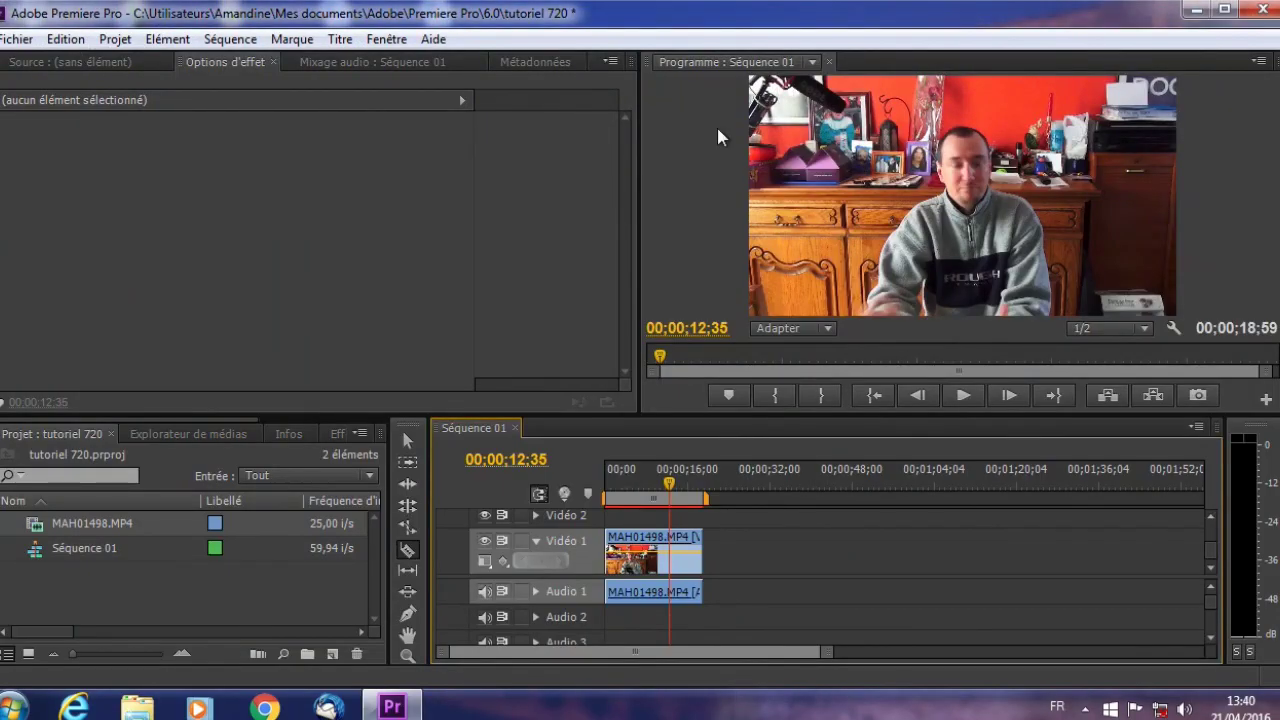
- Import Séquence 01.Image fixe002.psd via Fichier > Importer, keeping Fusionner tous les calques
mouse_move(669, 488)
left_mouse_down()
mouse_move(598, 497)
mouse_move(653, 488)
left_mouse_up()
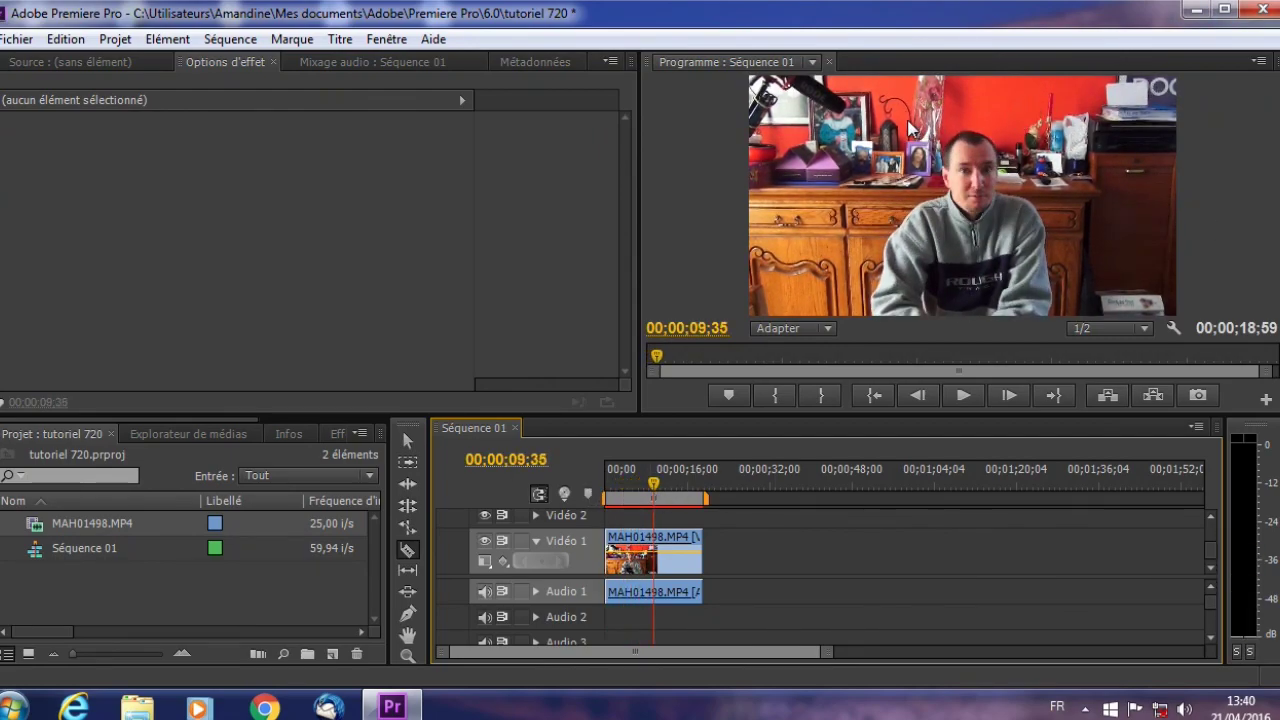
left_click(17, 39)
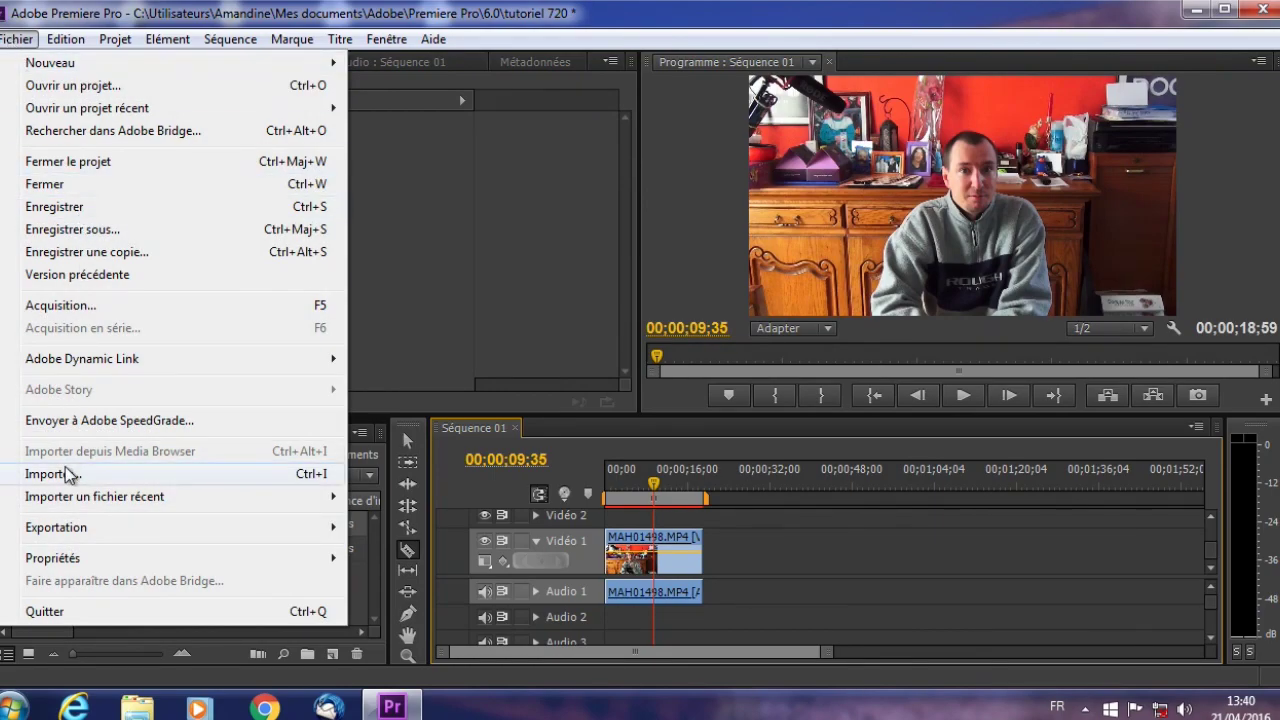
left_click(55, 474)
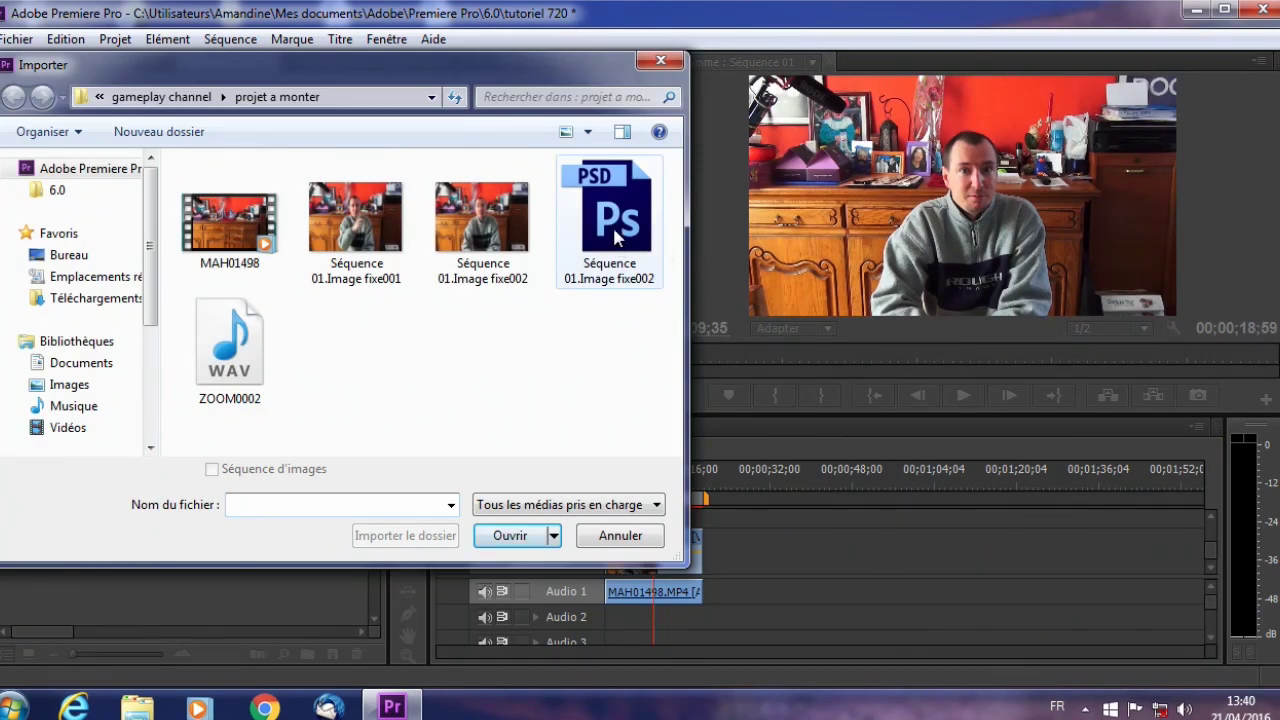
left_click(617, 237)
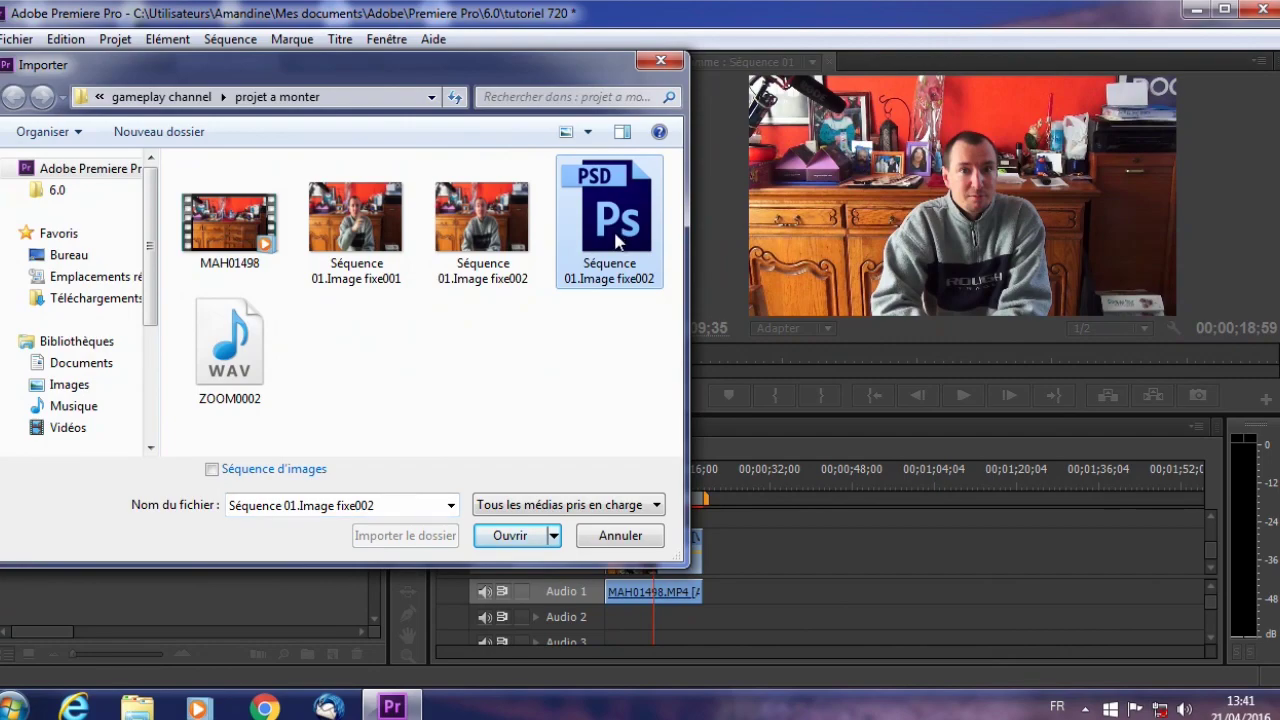
left_click(503, 538)
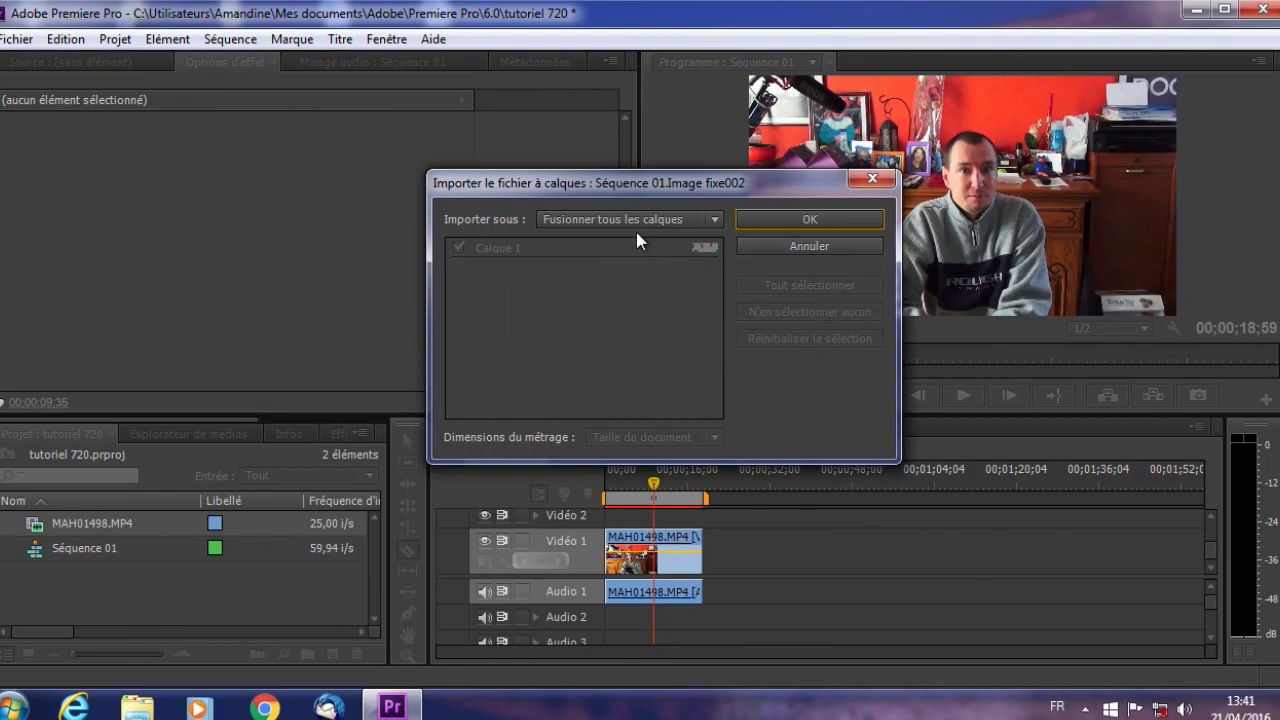
left_click(777, 214)
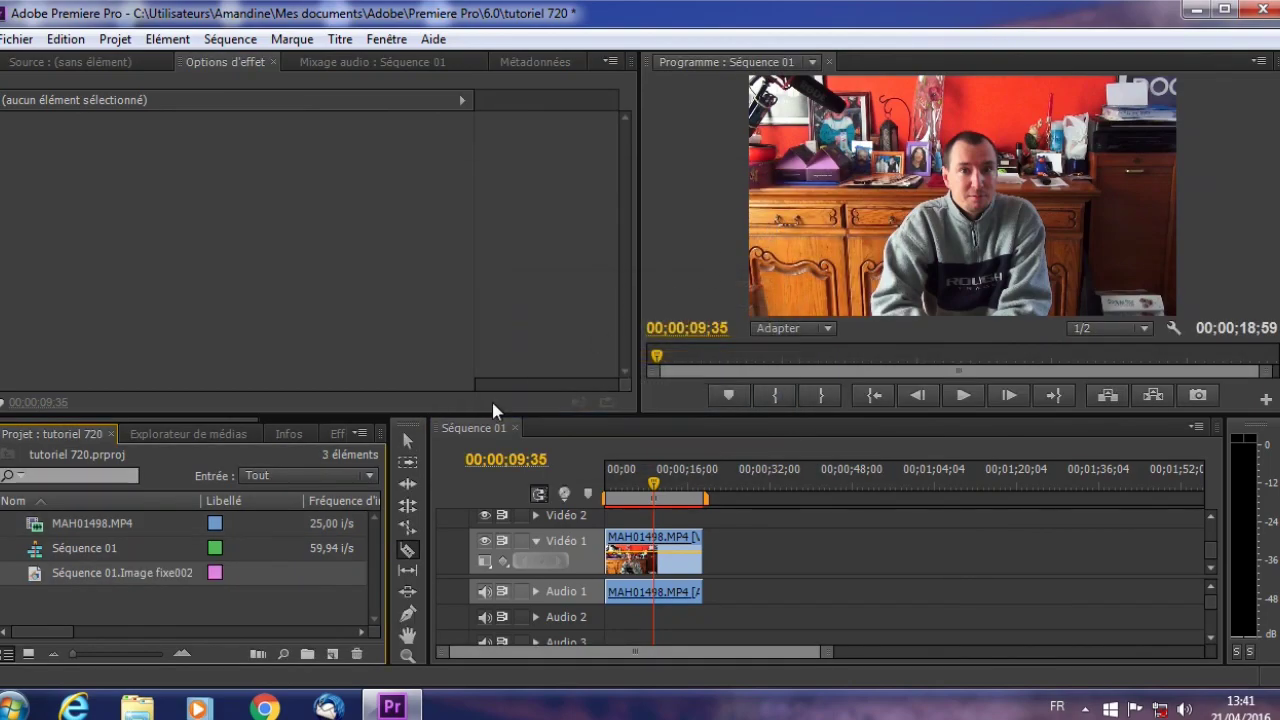
- Drop the PSD onto Vidéo 2 above the clip and park the playhead at 00;00;05;00
left_click_drag(37, 575, 616, 519)
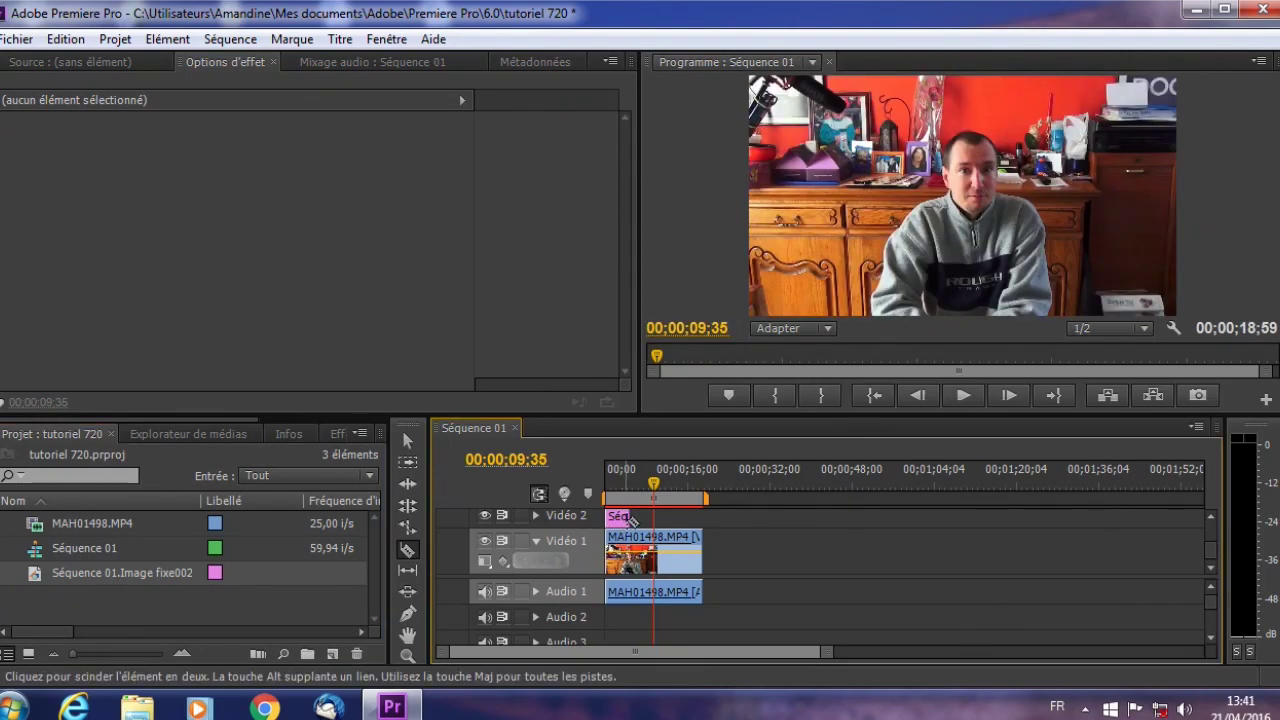
left_click(408, 440)
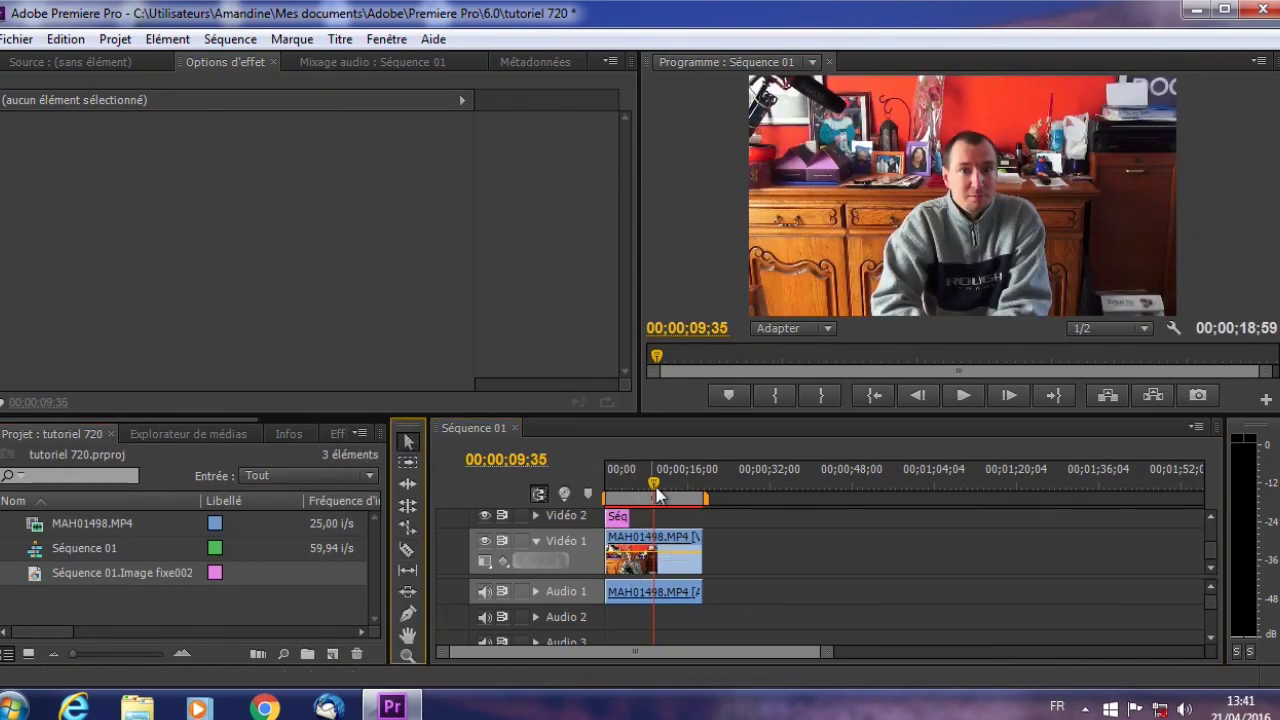
left_click_drag(656, 498, 634, 481)
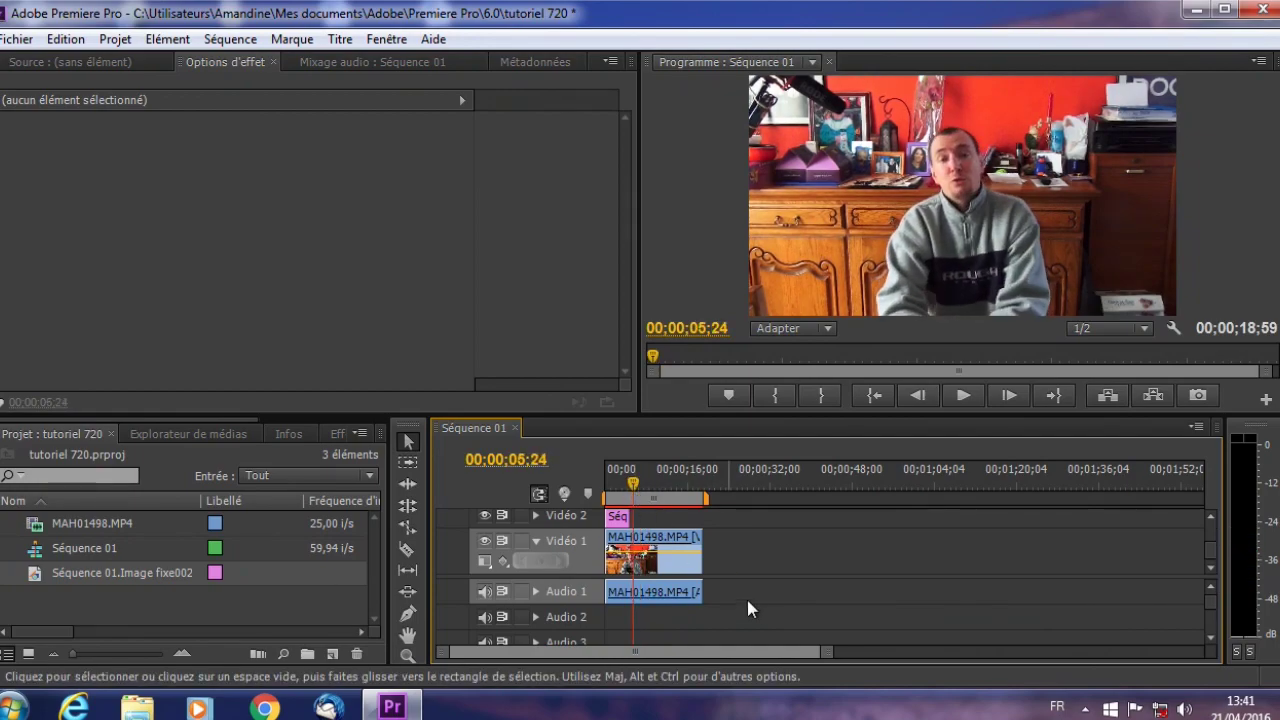
left_click_drag(825, 652, 681, 677)
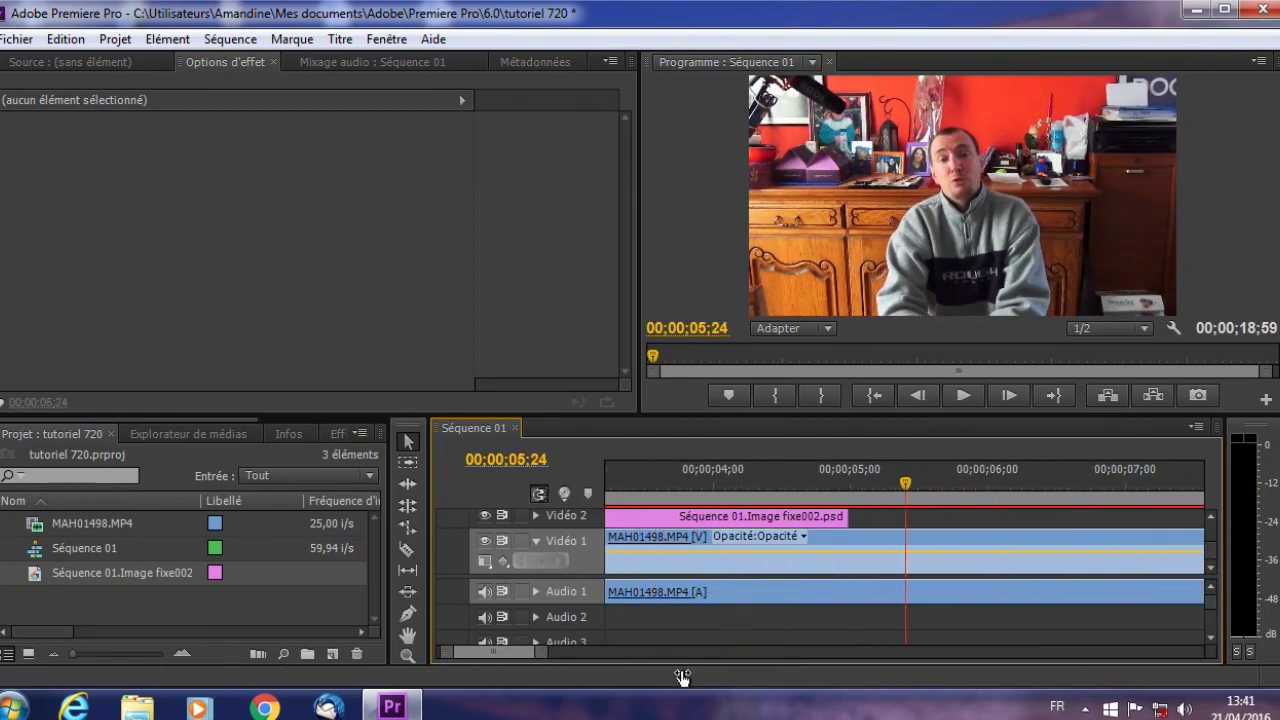
left_click_drag(681, 677, 648, 677)
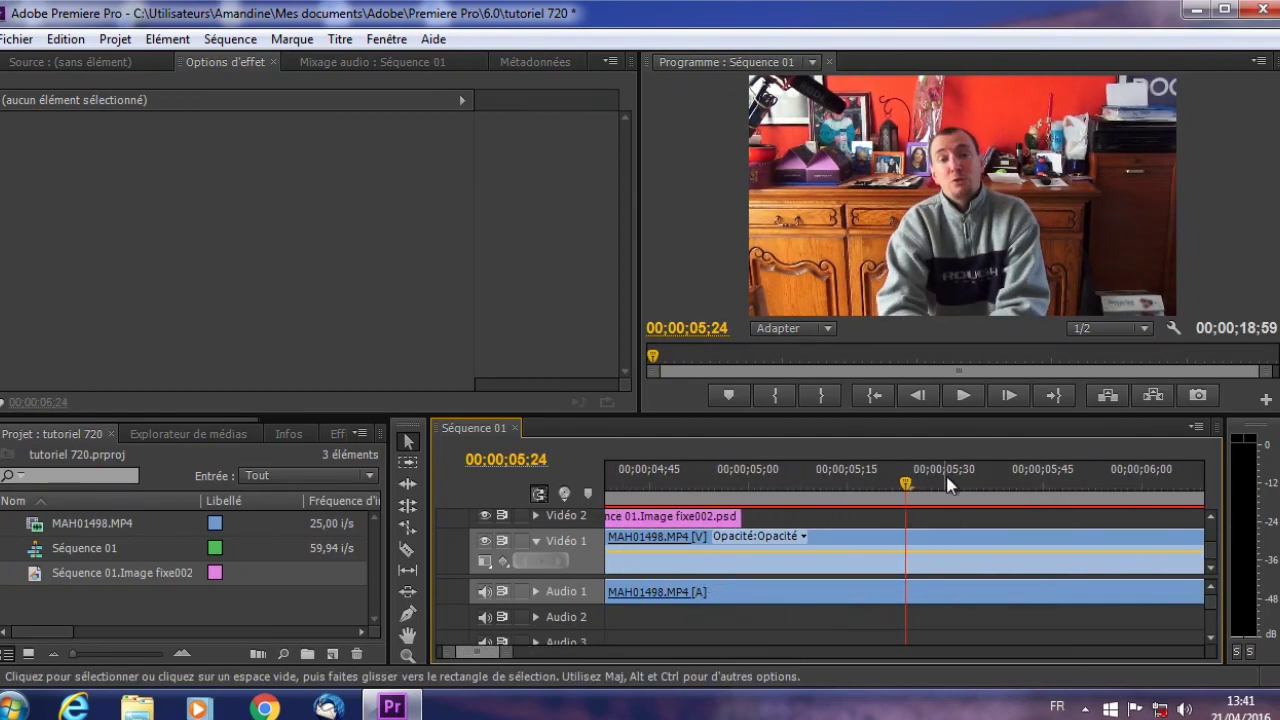
left_click(746, 470)
left_click_drag(504, 653, 485, 655)
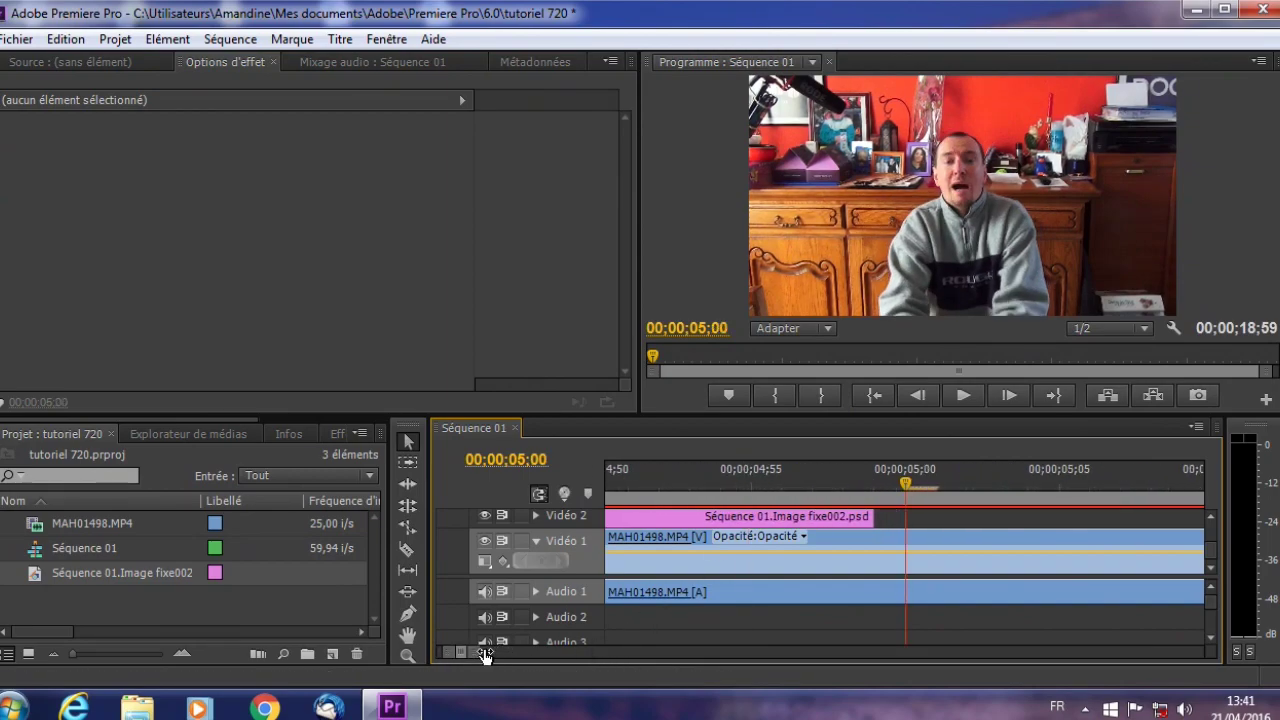
- Step the playhead to 04;57 and stretch the PSD clip to the MAH01498.MP4 clip's end
left_click(927, 397)
left_click(927, 397)
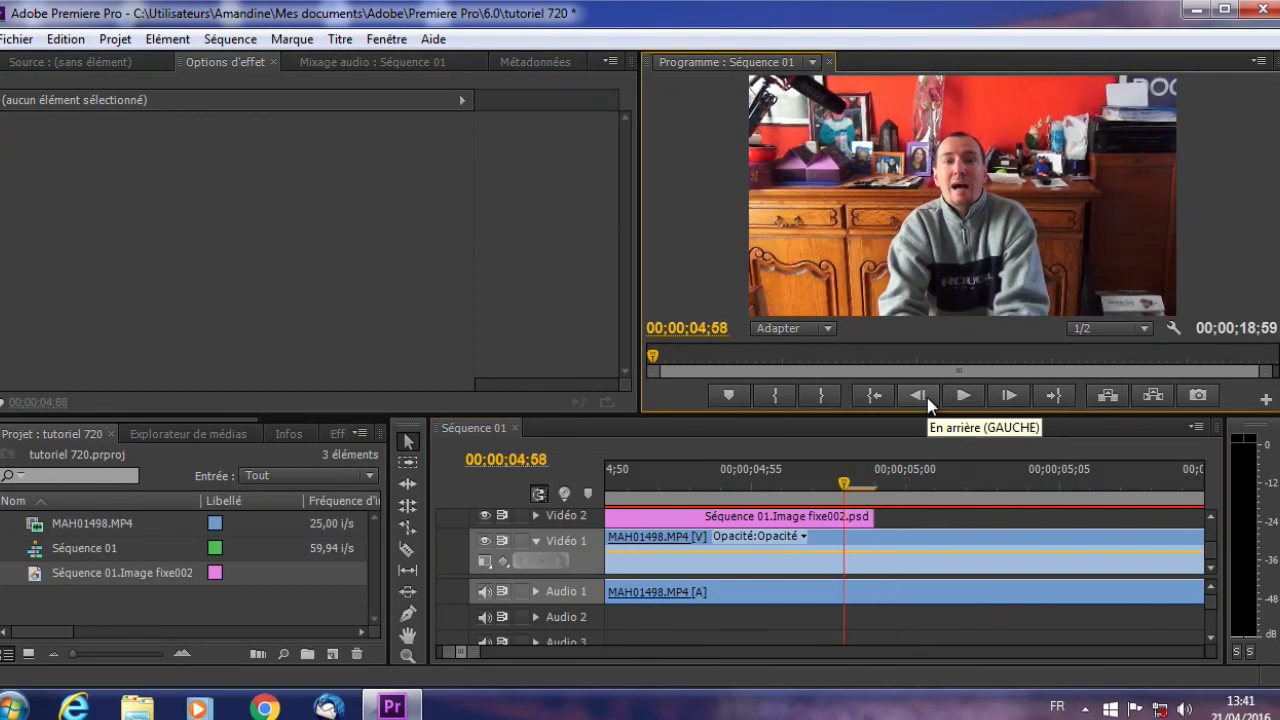
left_click(1004, 397)
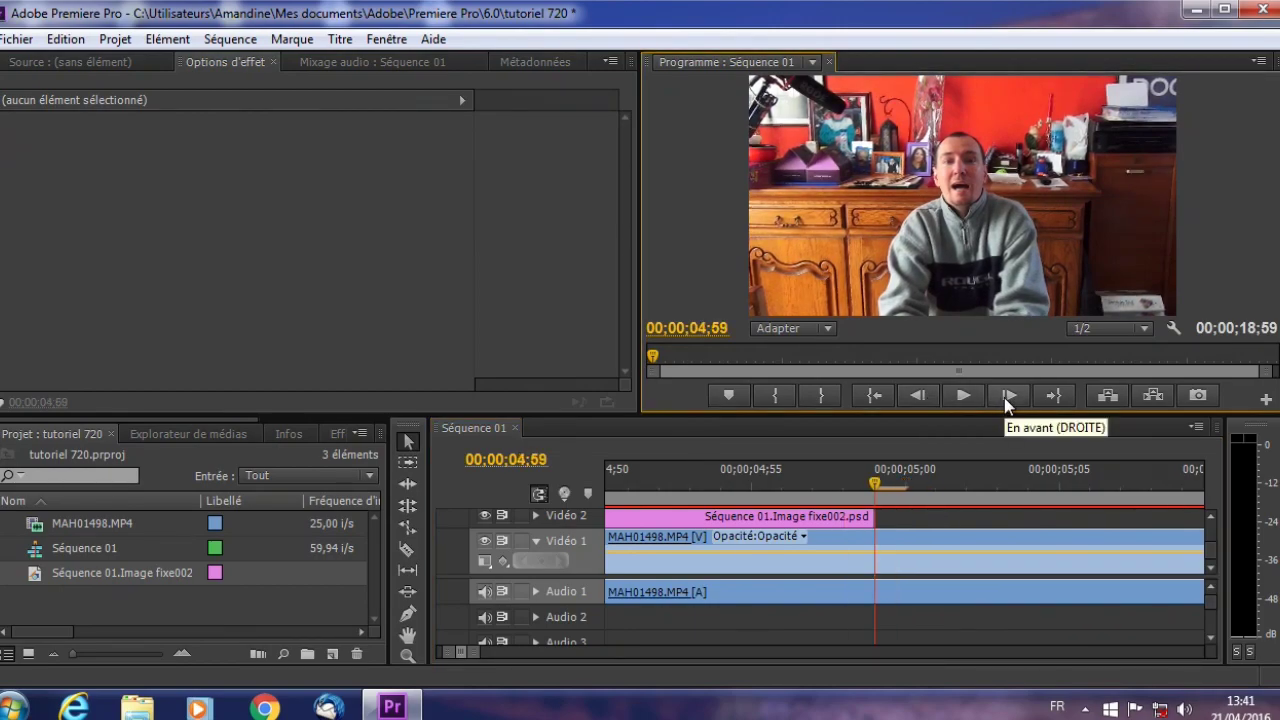
left_click(913, 405)
left_click(913, 404)
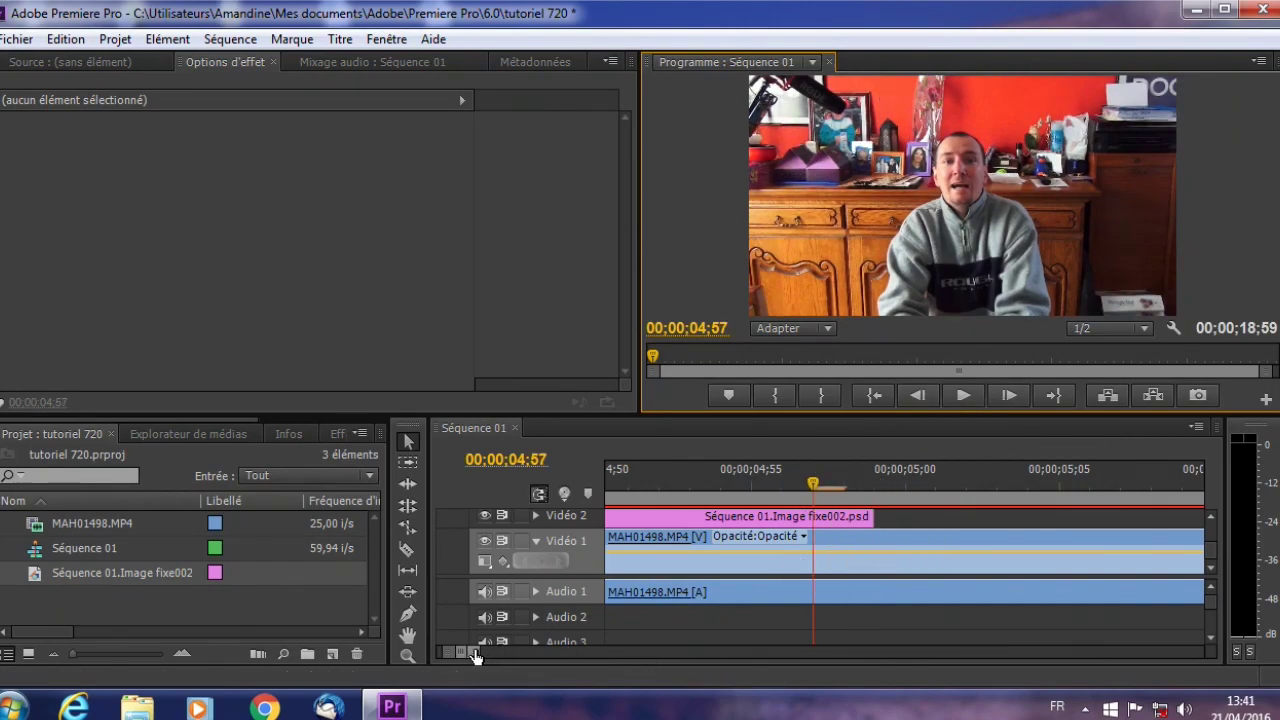
left_click_drag(476, 655, 682, 655)
left_click_drag(680, 516, 928, 523)
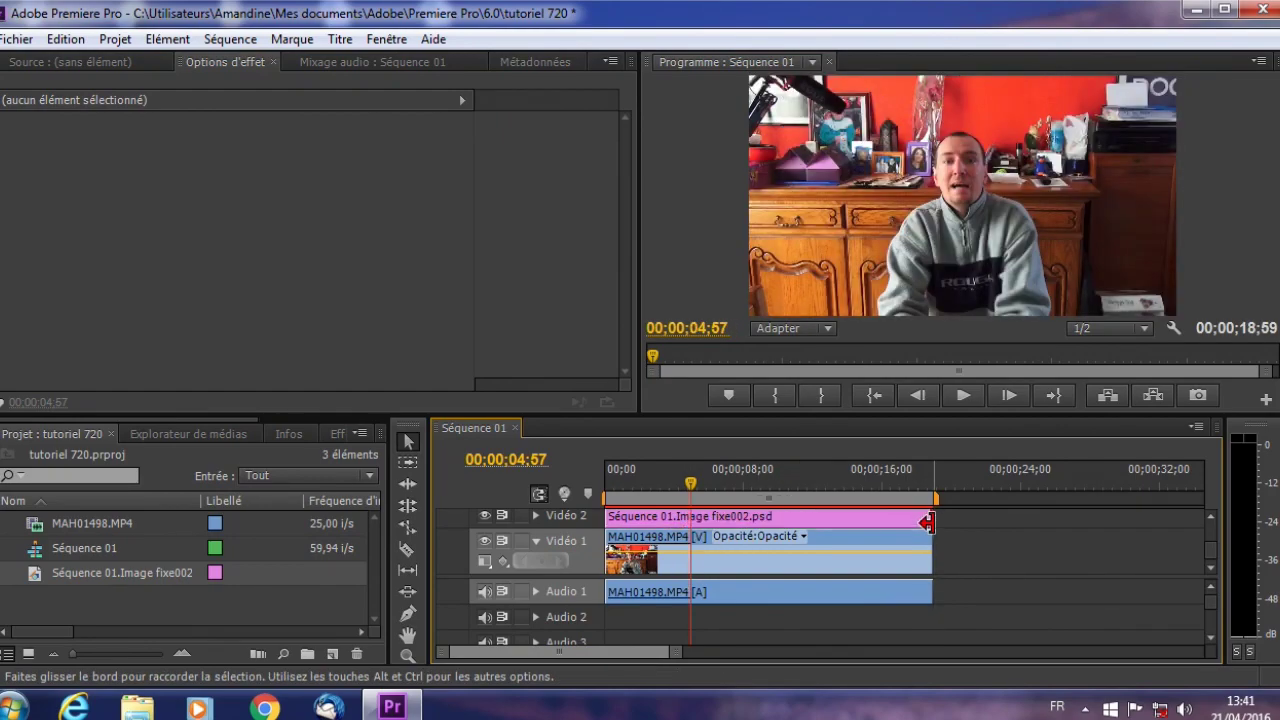
left_click(631, 483)
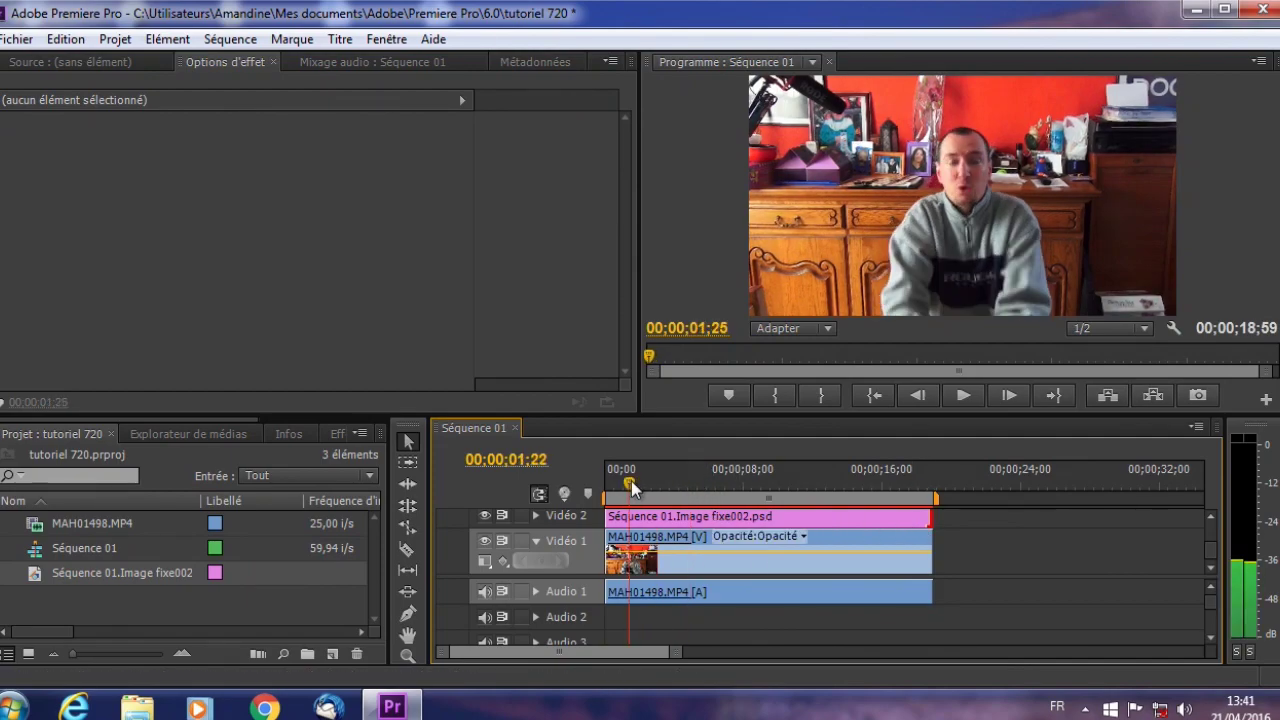
left_click_drag(631, 483, 611, 483)
left_click(962, 396)
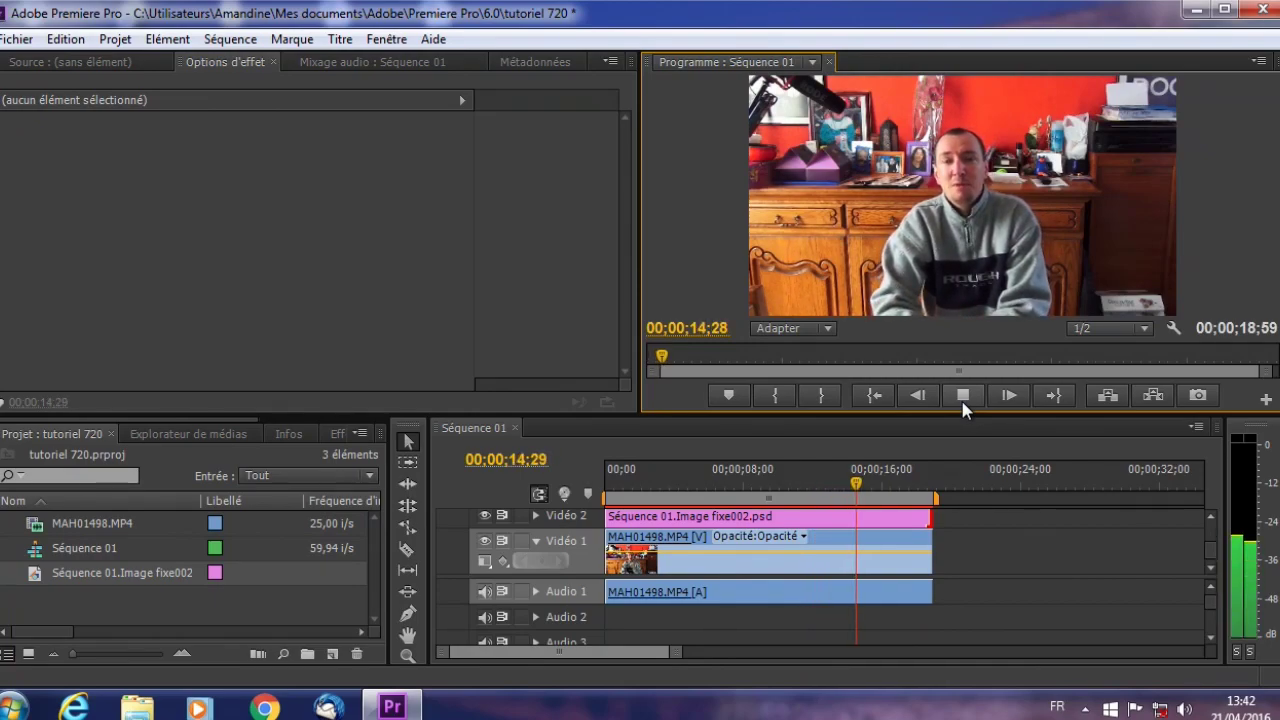
left_click(963, 395)
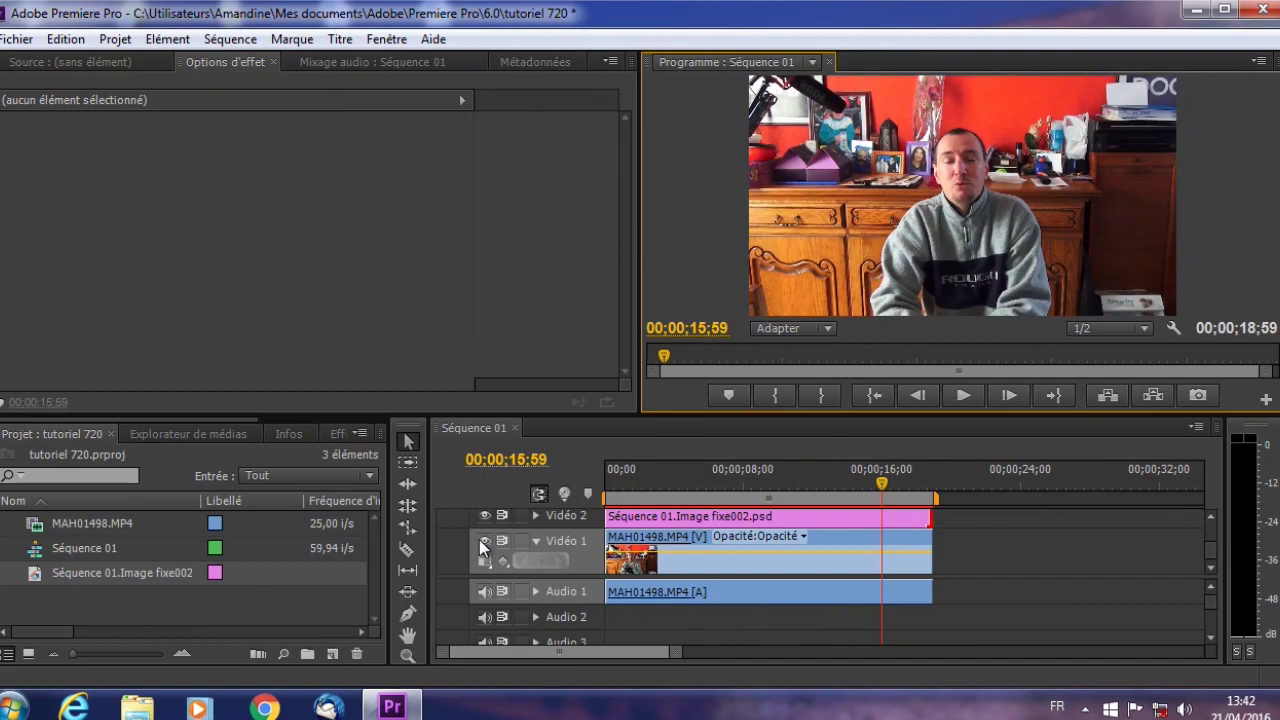
- Toggle the Vidéo 2 track output off, on, then off again to compare the patches
left_click(485, 516)
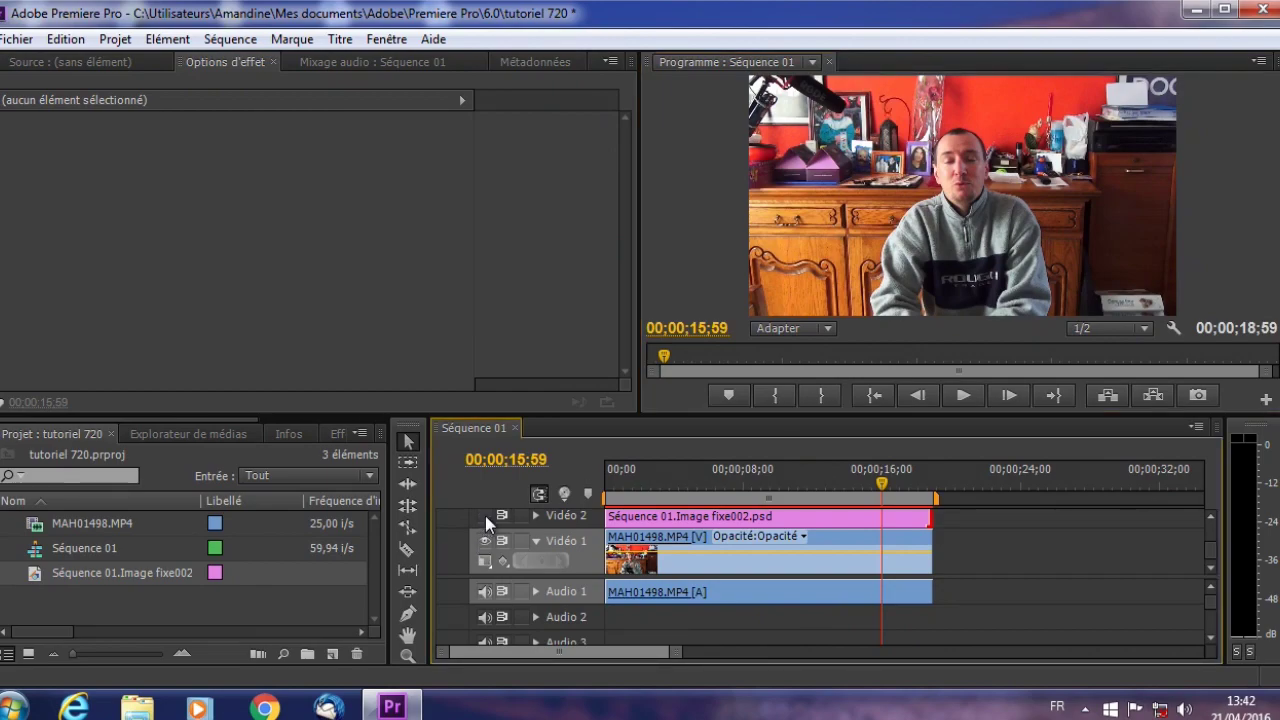
left_click(485, 516)
left_click(485, 516)
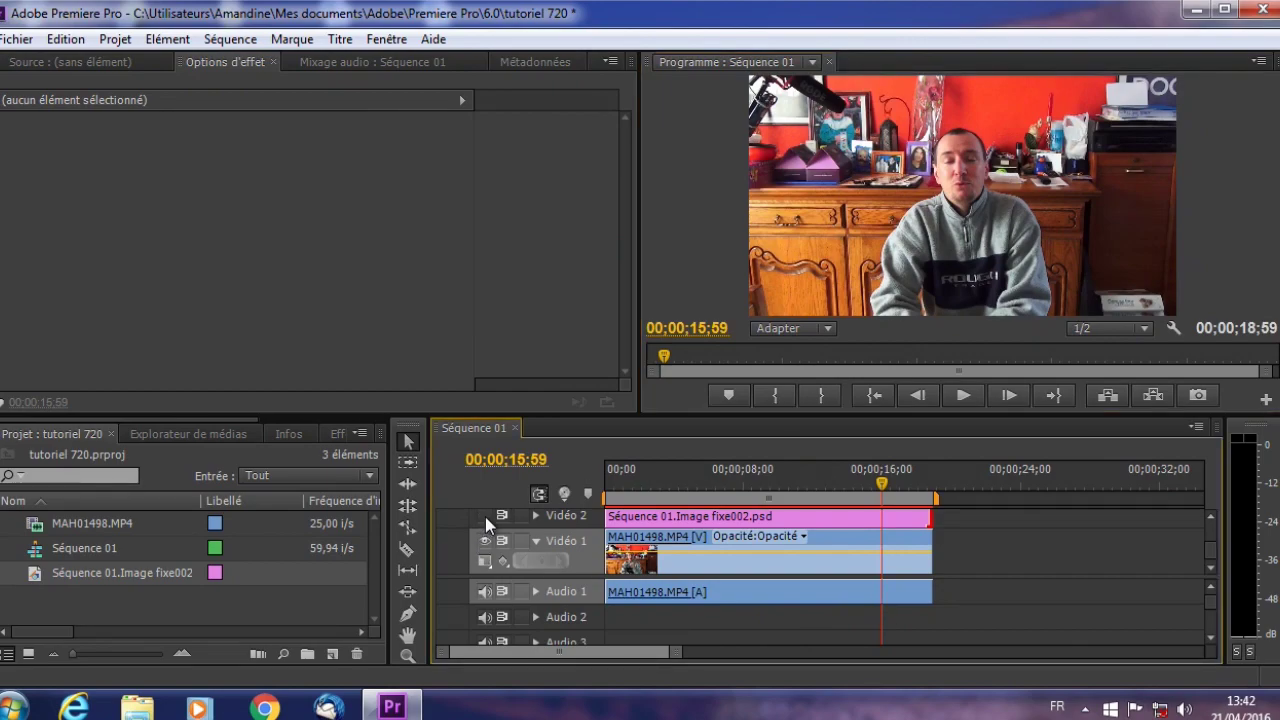